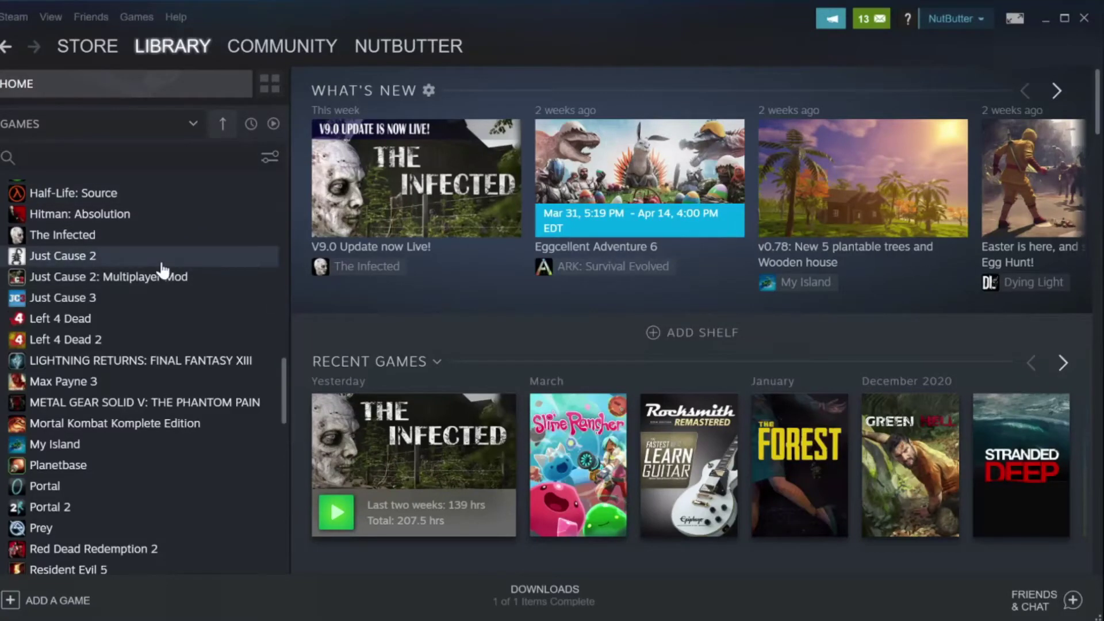
Select The Infected in the Steam library and launch it.
{"action": "left_click", "coordinate": [139, 241]}
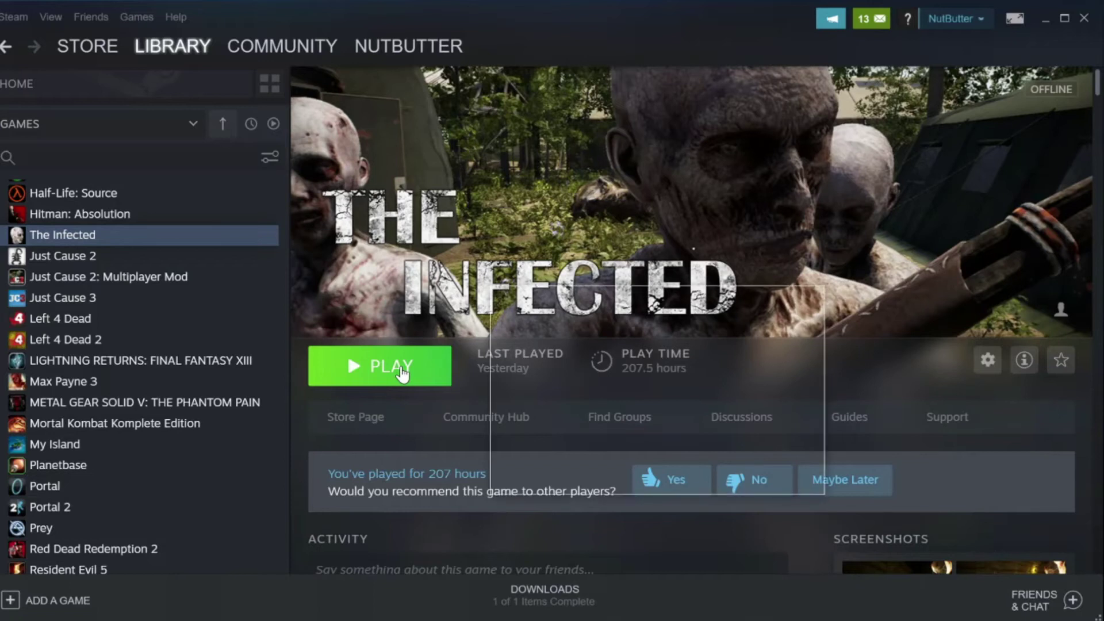
{"action": "left_click", "coordinate": [403, 373]}
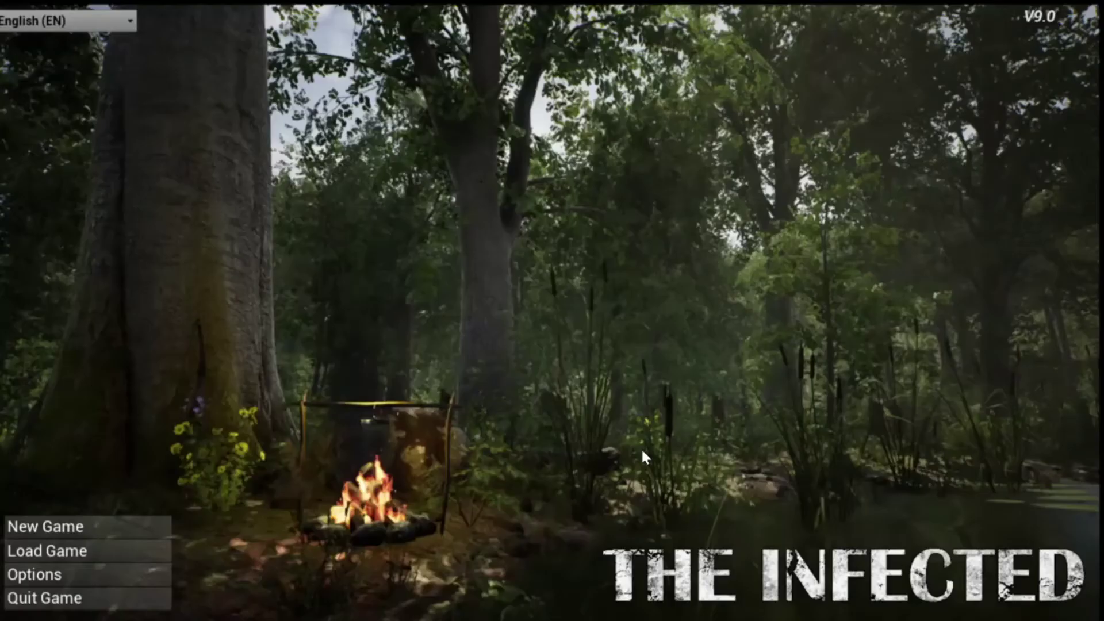
Load the Explorer save from the Load Game menu.
{"action": "left_click", "coordinate": [85, 550]}
{"action": "left_click", "coordinate": [74, 227]}
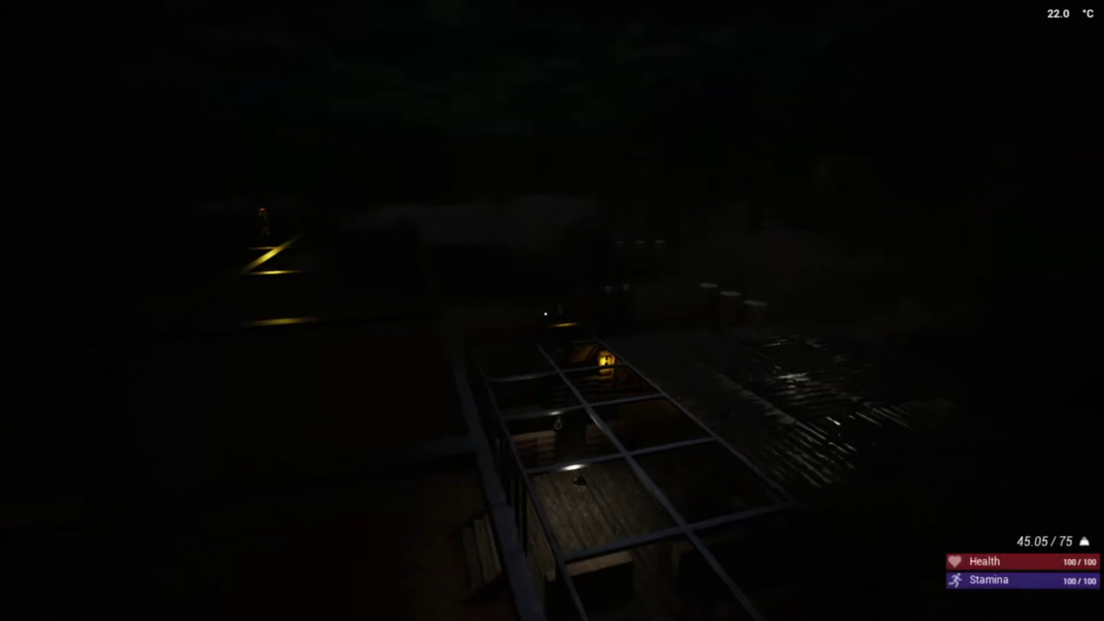
Attach Cheat Engine to the 00002E60-TheInfected process and load its associated cheat table.
{"action": "key", "text": "Tab"}
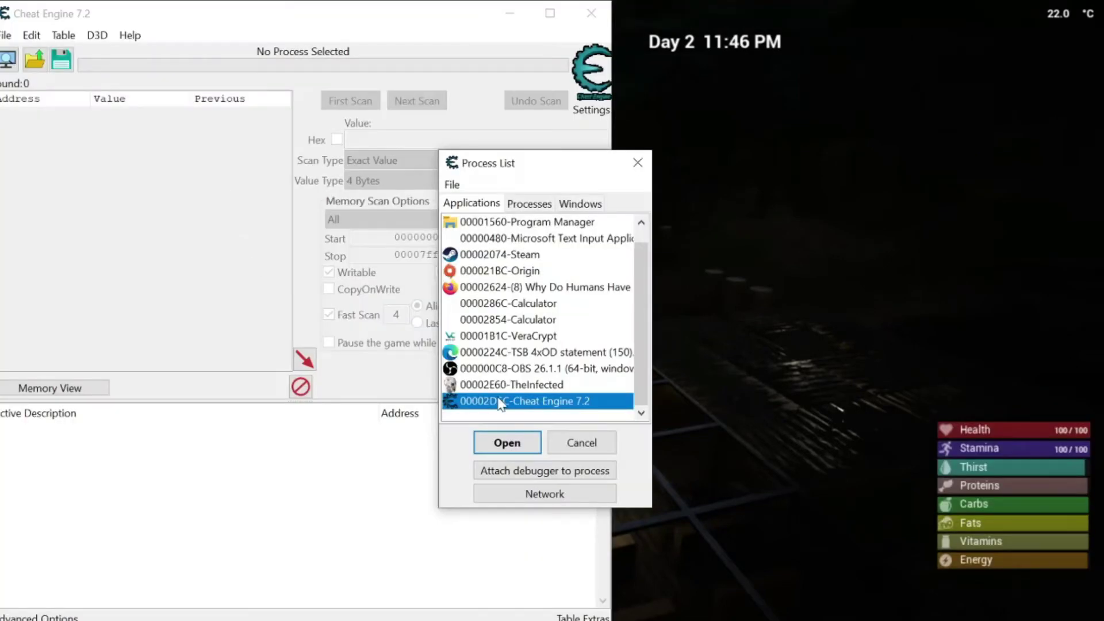
{"action": "left_click", "coordinate": [524, 388]}
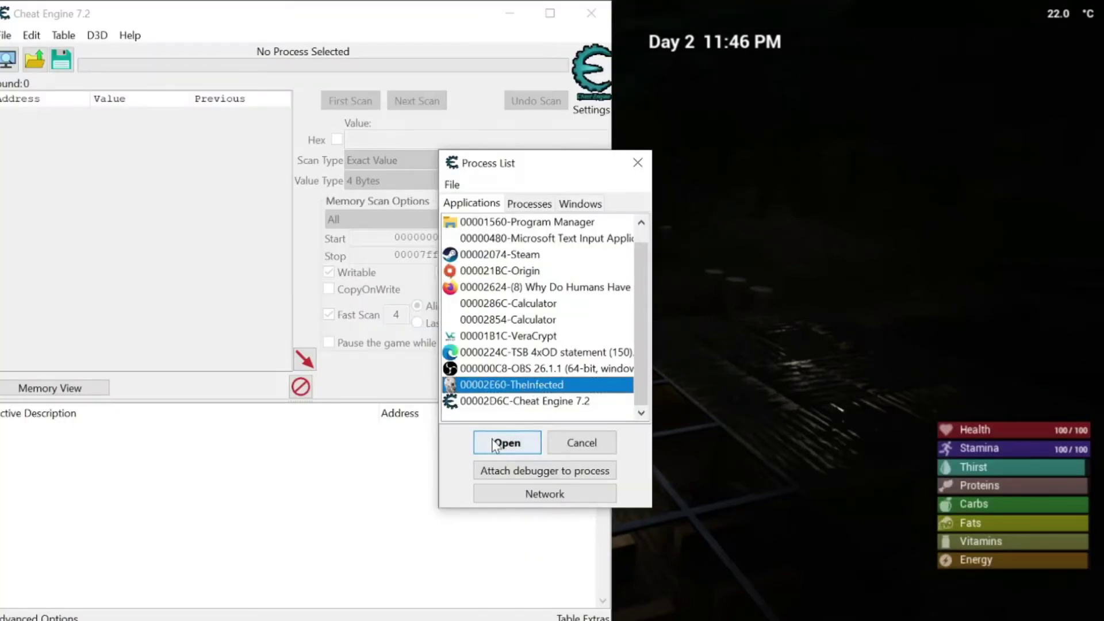
{"action": "left_click", "coordinate": [511, 455]}
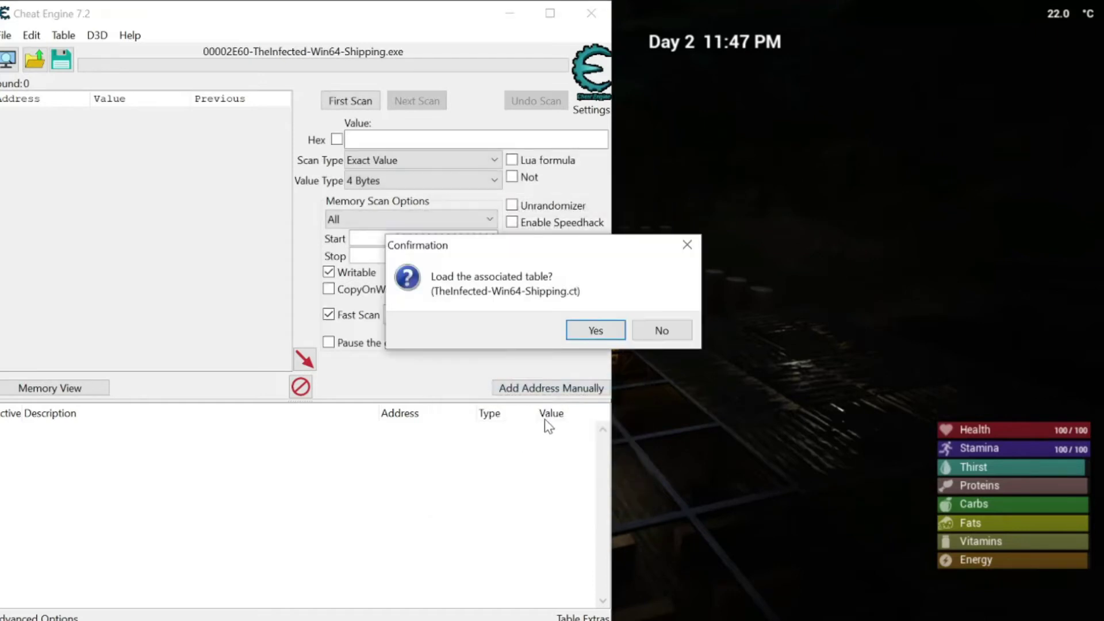
{"action": "left_click", "coordinate": [592, 330]}
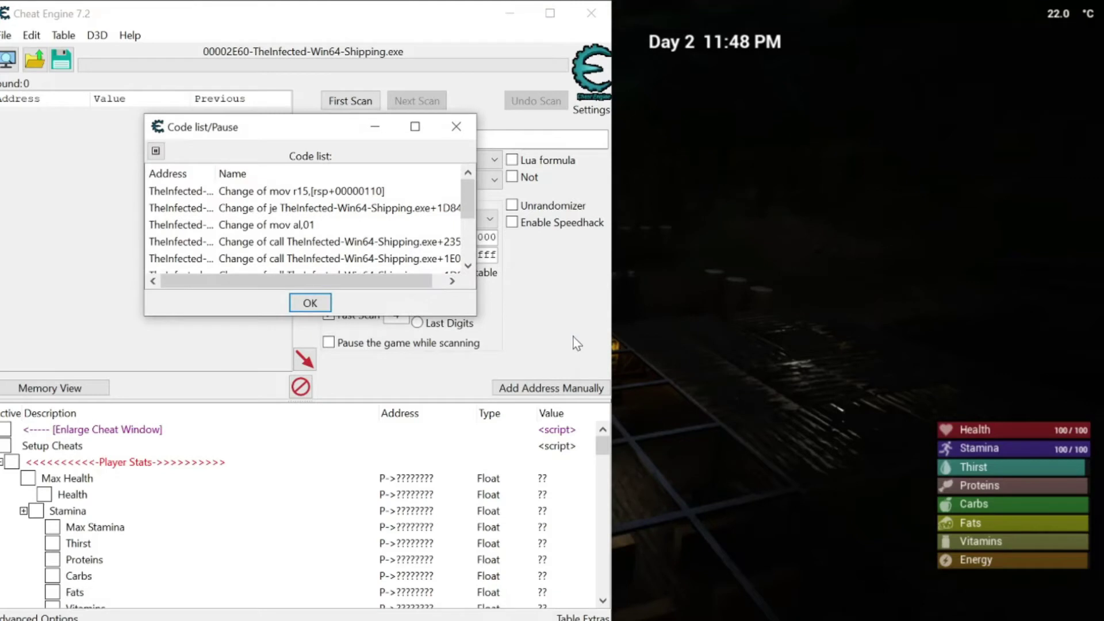
{"action": "left_click", "coordinate": [311, 311]}
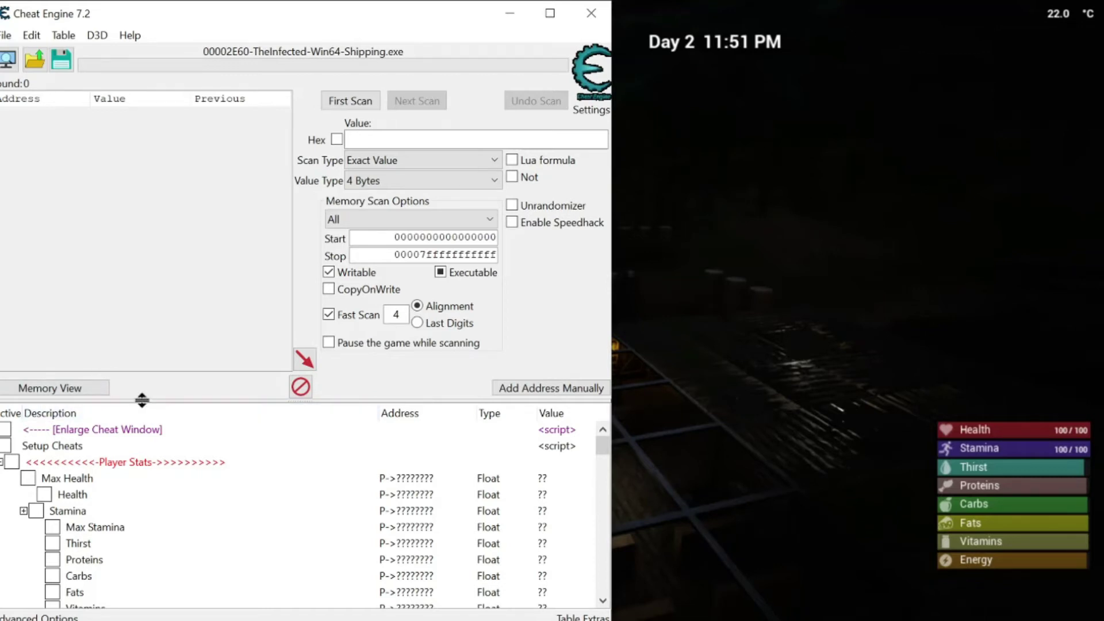
Enlarge the address list and scroll the cheat table down to the Thirst row.
{"action": "left_click_drag", "start_coordinate": [143, 400], "coordinate": [150, 326]}
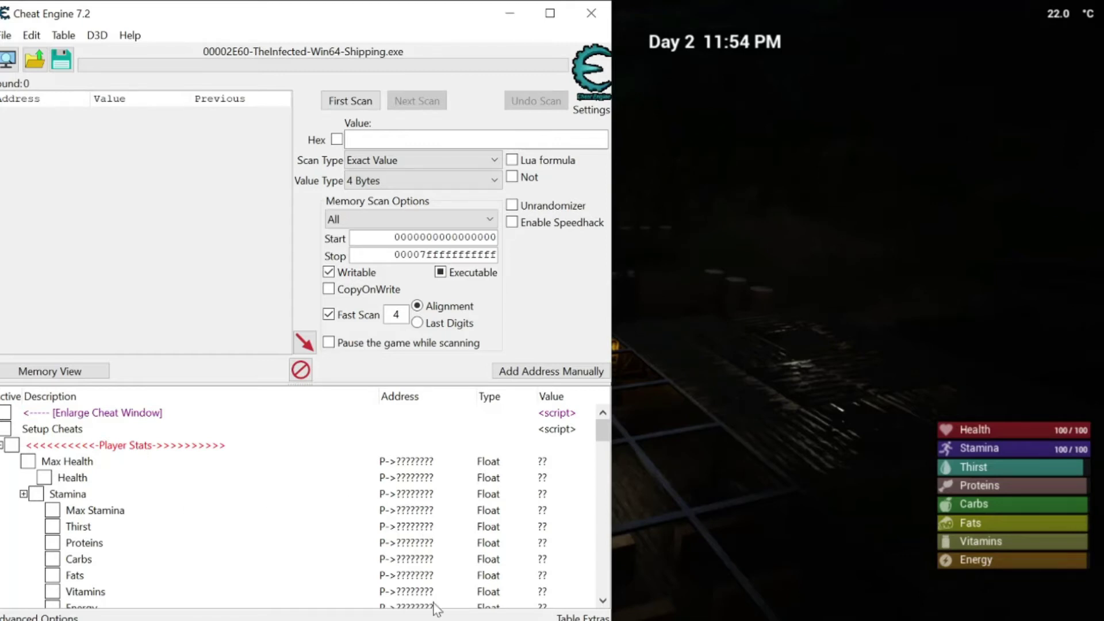
{"action": "scroll", "coordinate": [131, 493], "scroll_direction": "down", "scroll_amount": 7}
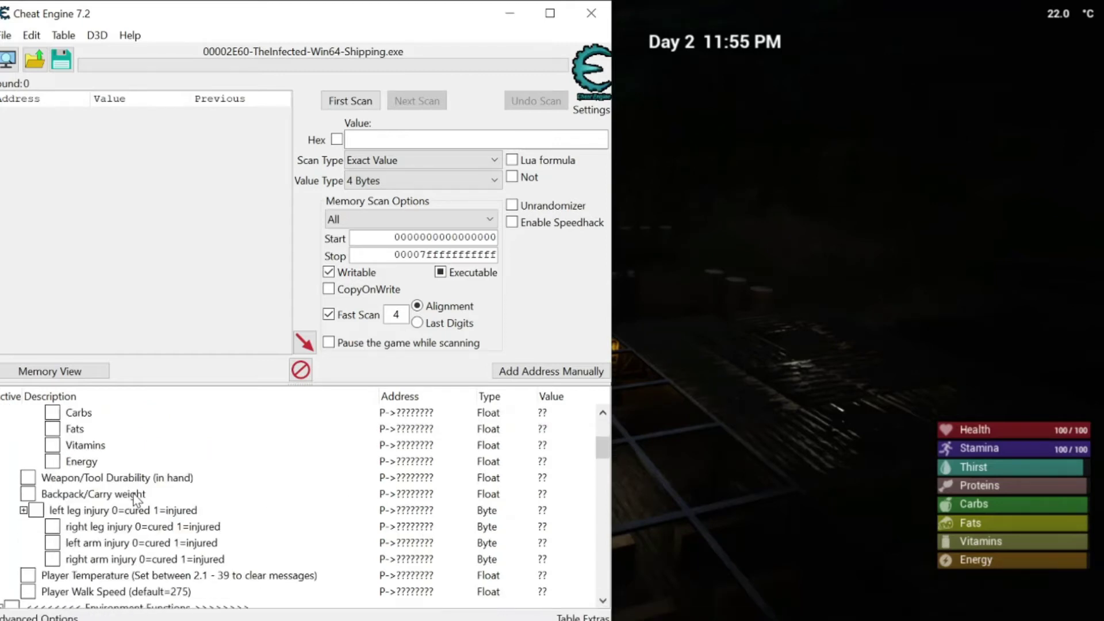
{"action": "scroll", "coordinate": [134, 496], "scroll_direction": "down", "scroll_amount": 10}
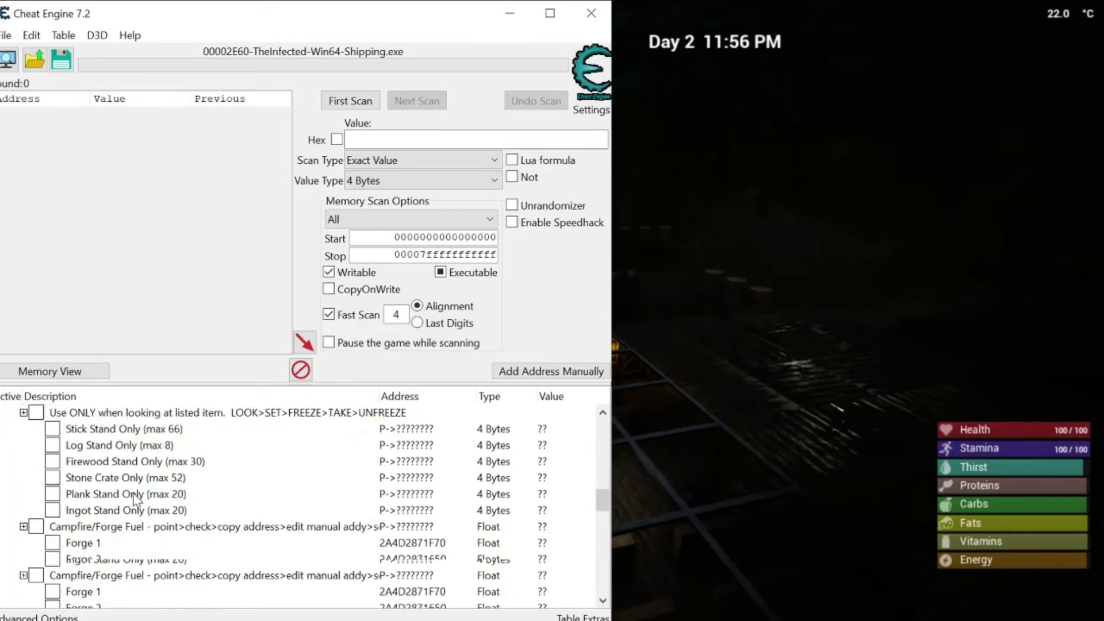
{"action": "scroll", "coordinate": [133, 496], "scroll_direction": "down", "scroll_amount": 8}
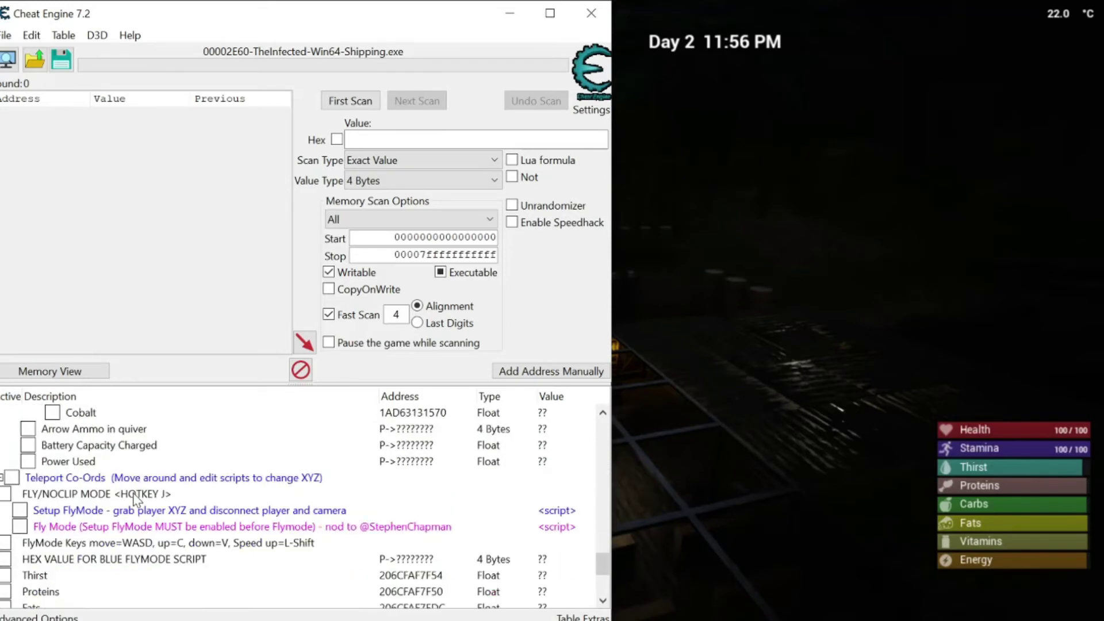
{"action": "scroll", "coordinate": [137, 500], "scroll_direction": "down", "scroll_amount": 1}
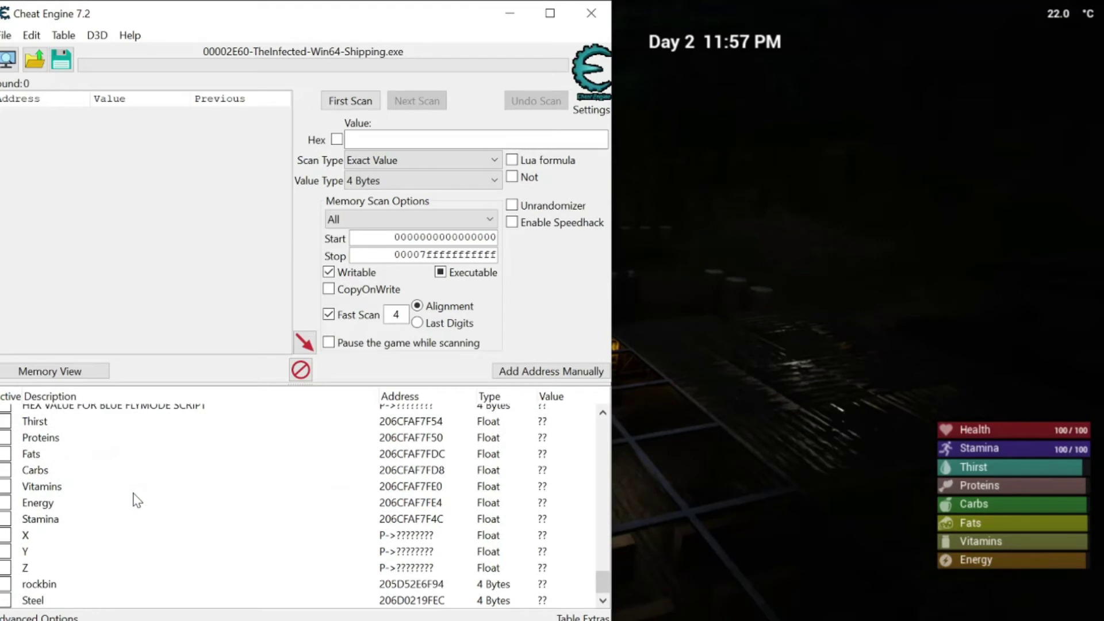
{"action": "scroll", "coordinate": [106, 547], "scroll_direction": "up", "scroll_amount": 1}
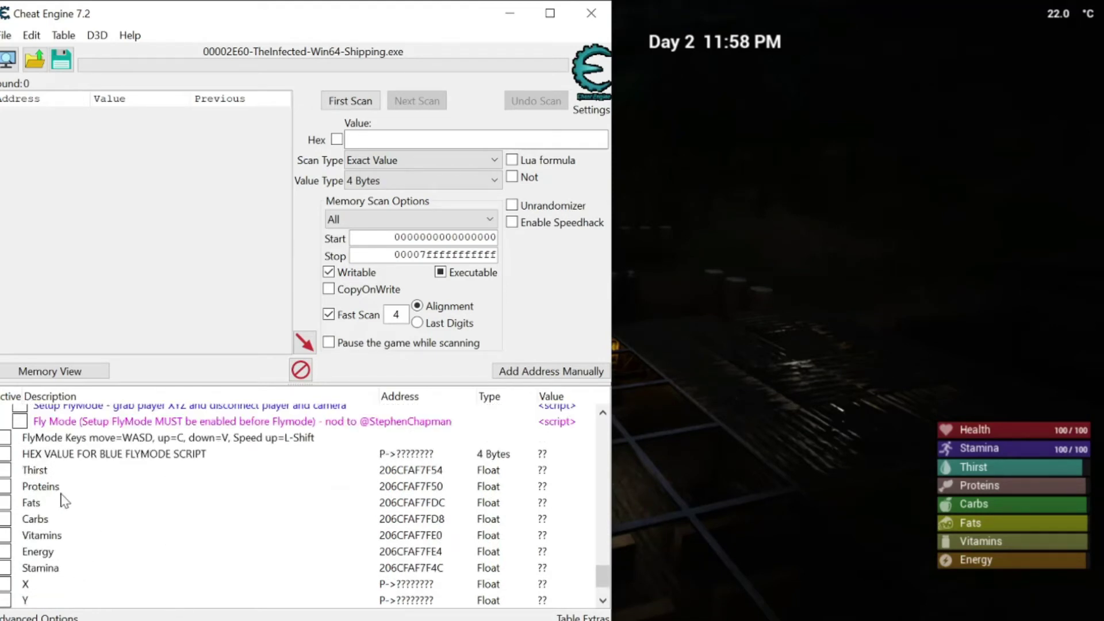
Select the Thirst entry and set up a new scan for exact Float value 100.
{"action": "left_click", "coordinate": [75, 472]}
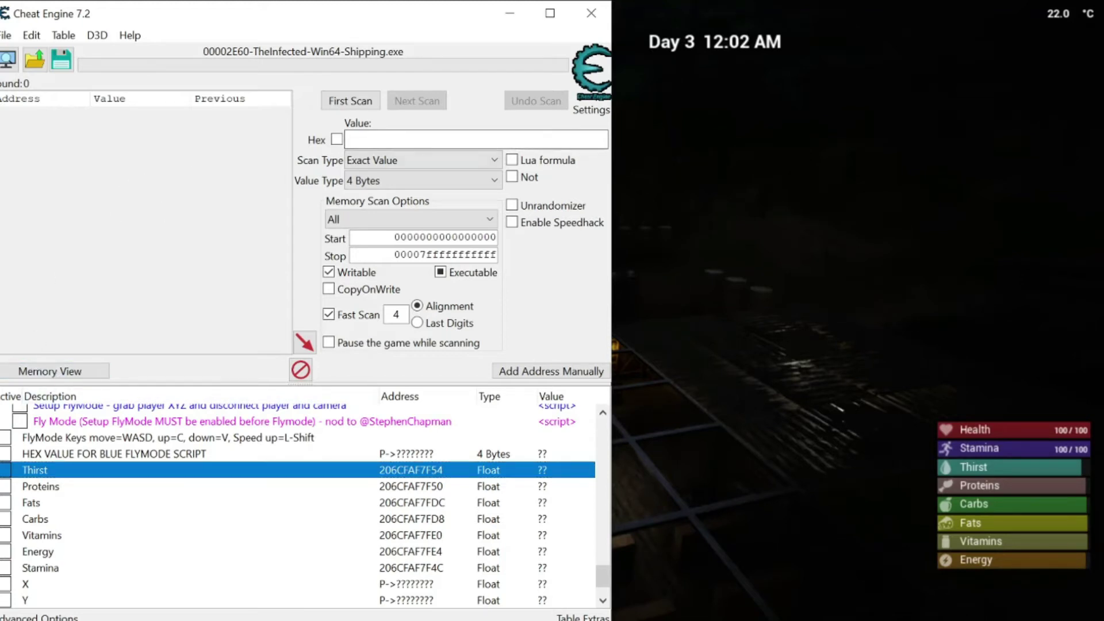
{"action": "left_click", "coordinate": [347, 139]}
{"action": "type", "text": "100"}
{"action": "left_click", "coordinate": [373, 183]}
{"action": "left_click", "coordinate": [359, 271]}
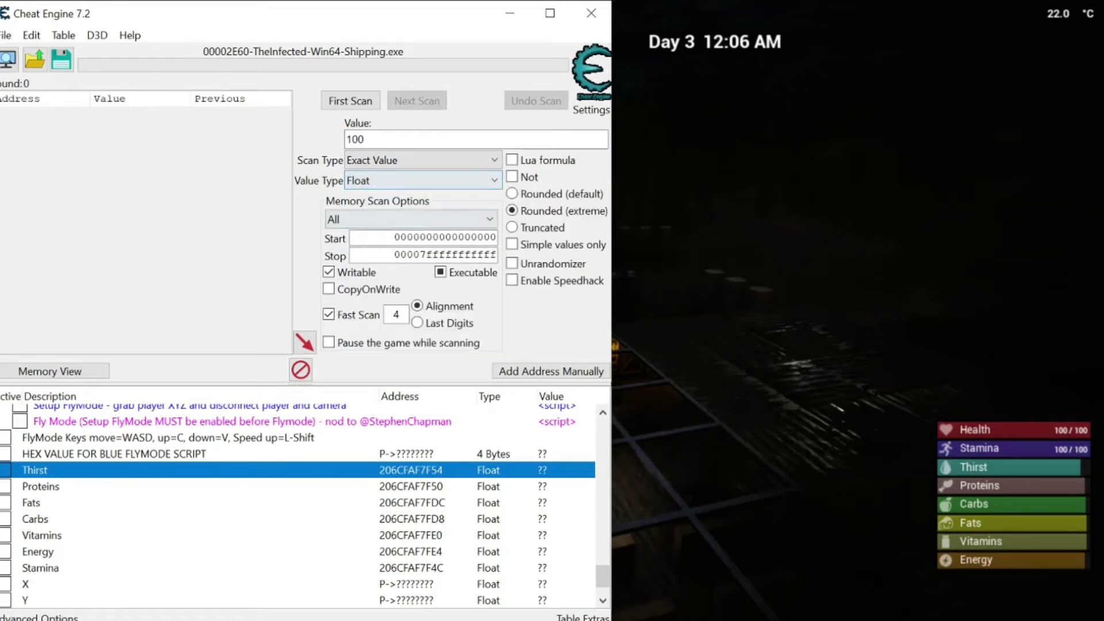
{"action": "key", "text": "alt+Tab"}
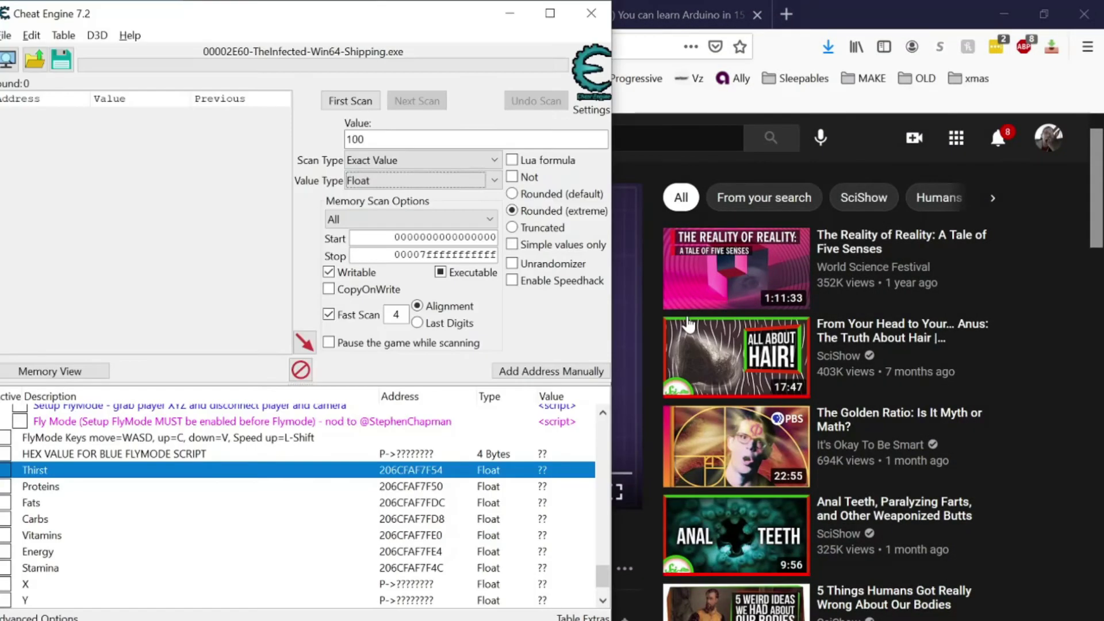
Return to The Infected and close the backpack inventory.
{"action": "key", "text": "alt+Tab"}
{"action": "key", "text": "Tab"}
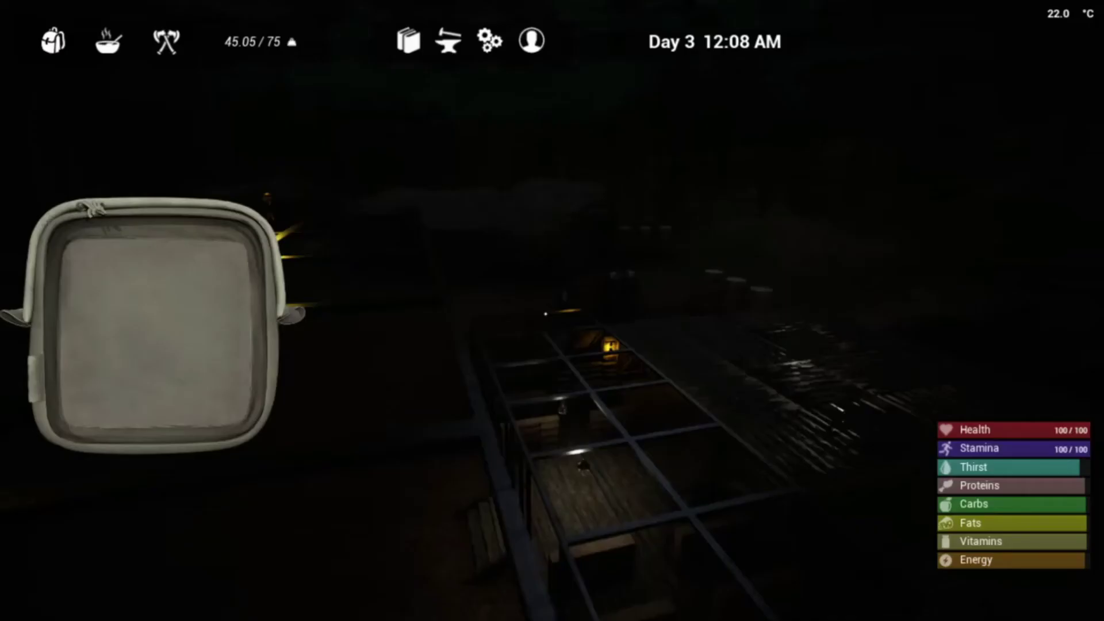
{"action": "key", "text": "Tab"}
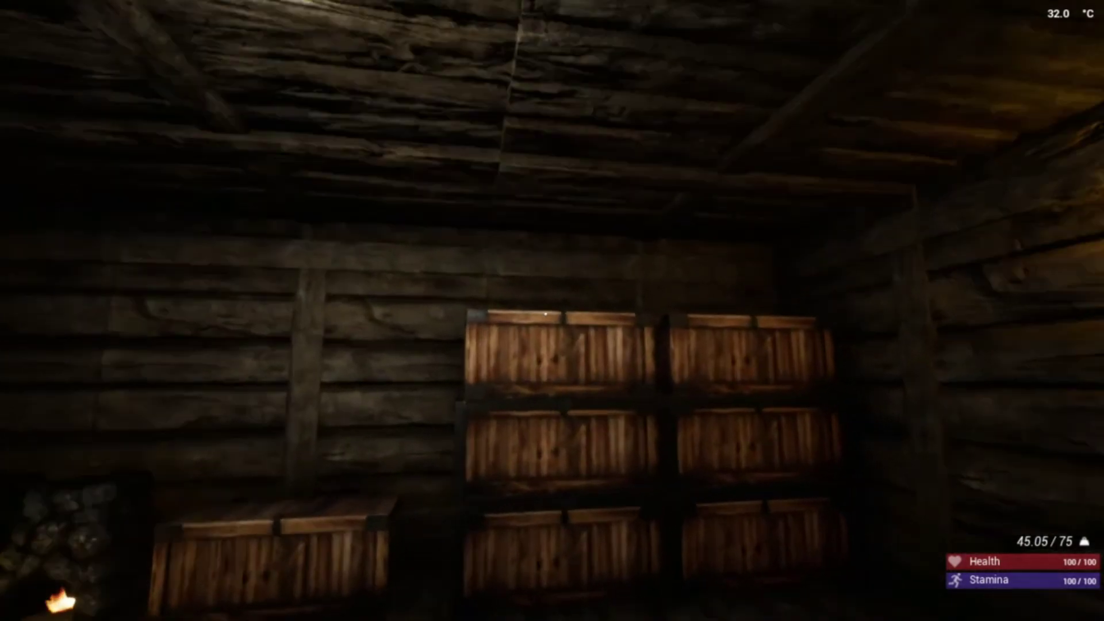
Take a Large Flask from the storage container, drink from it, and pause the game.
{"action": "key", "text": "e"}
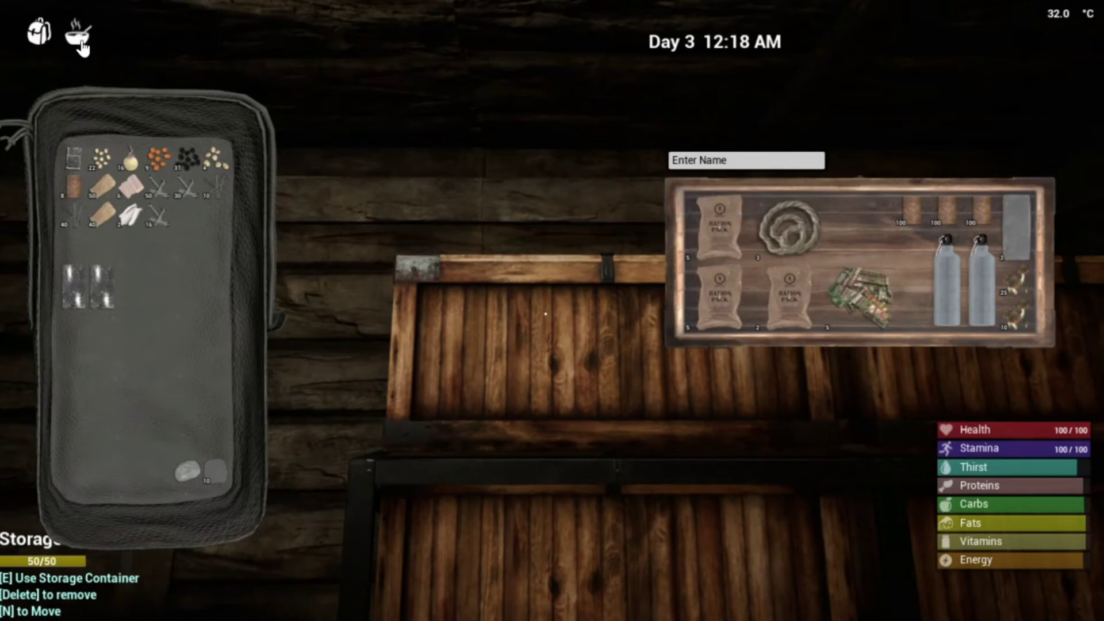
{"action": "left_click", "coordinate": [80, 46]}
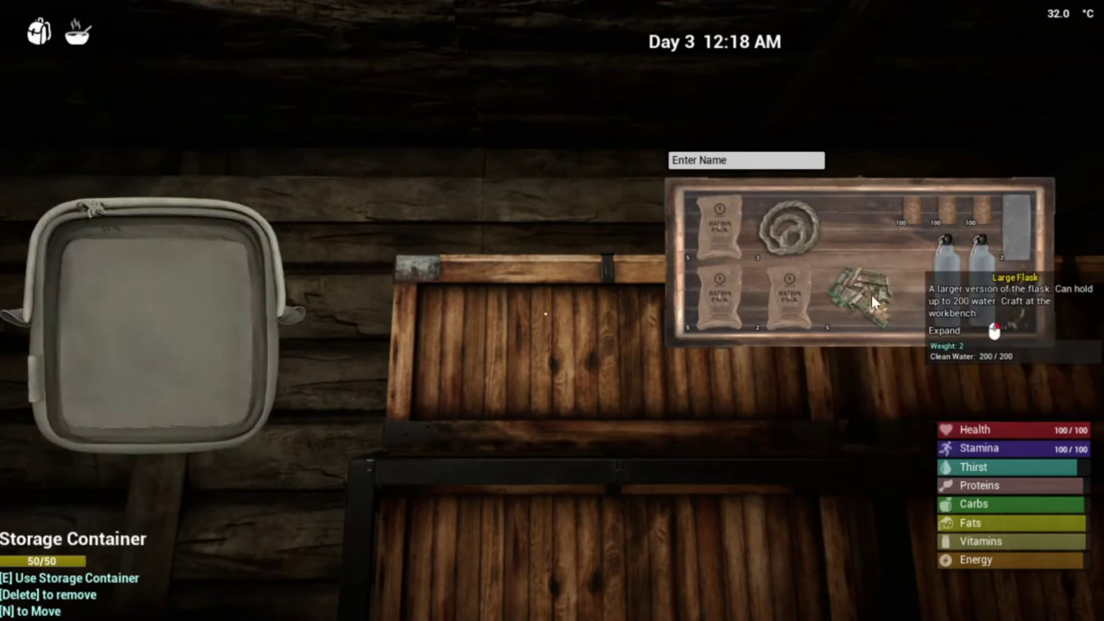
{"action": "left_click_drag", "start_coordinate": [947, 276], "coordinate": [204, 351]}
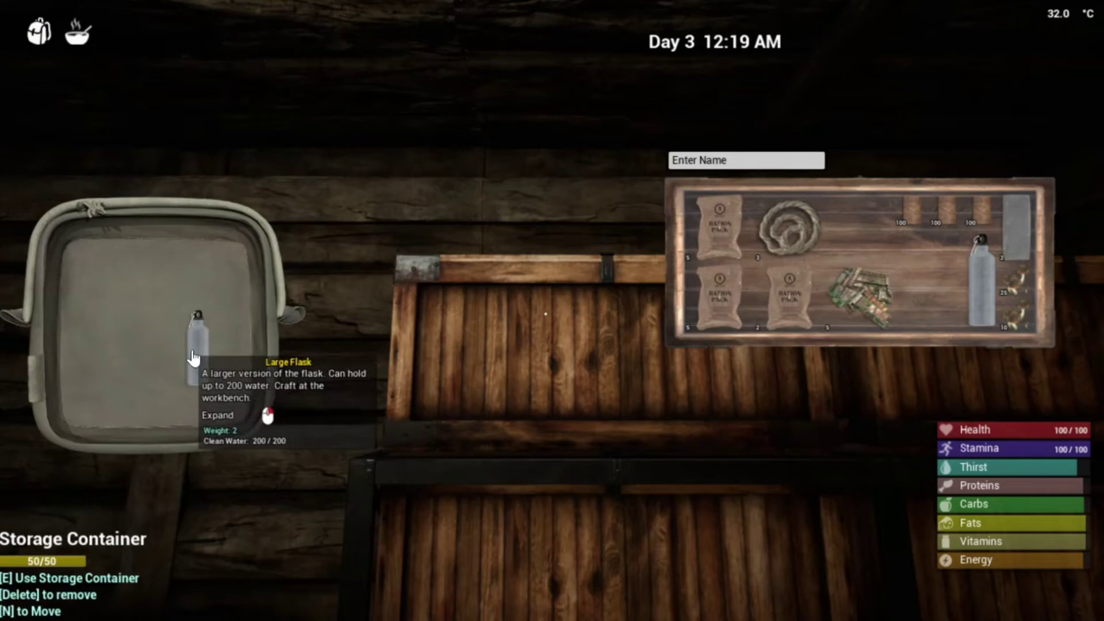
{"action": "right_click", "coordinate": [220, 355]}
{"action": "left_click", "coordinate": [226, 359]}
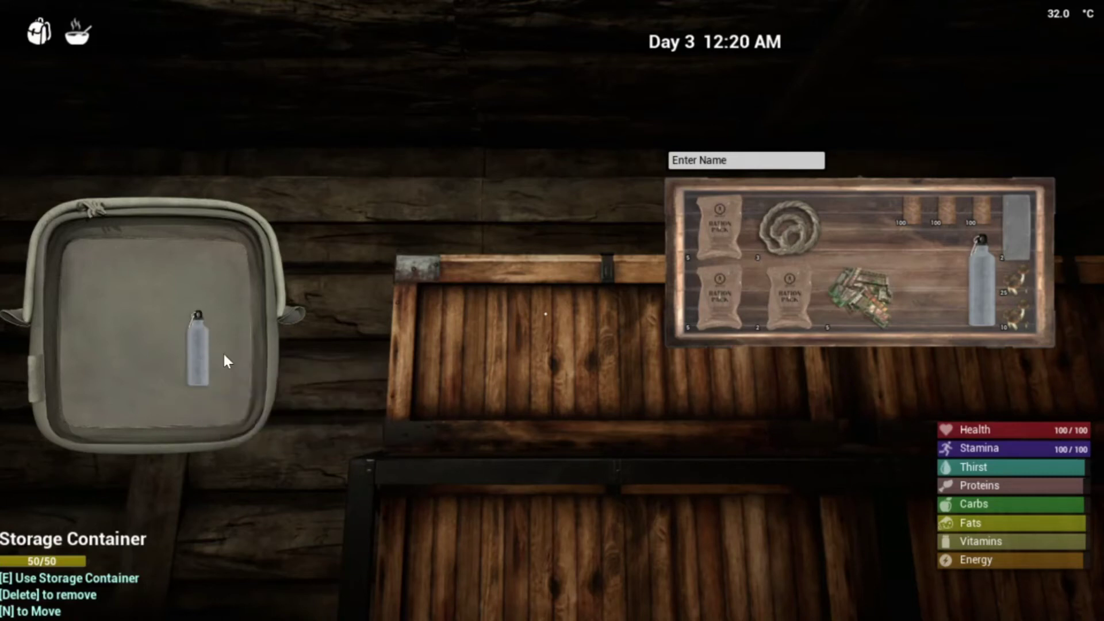
{"action": "key", "text": "Escape"}
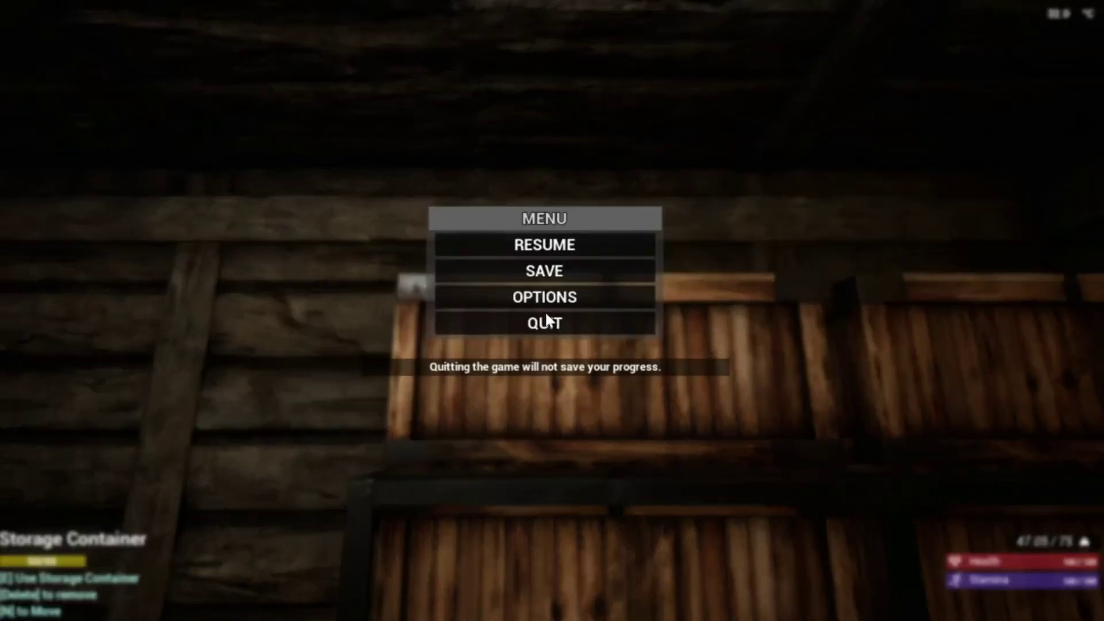
Run the first scan for Float 100, returning 334,910 addresses.
{"action": "key", "text": "alt+Tab"}
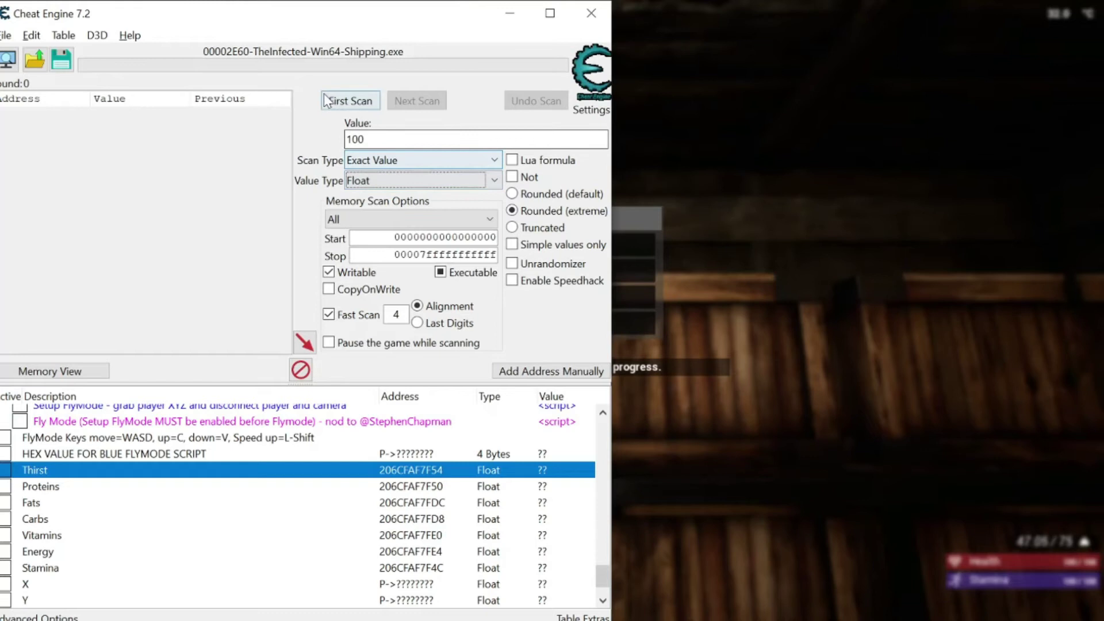
{"action": "left_click", "coordinate": [341, 102]}
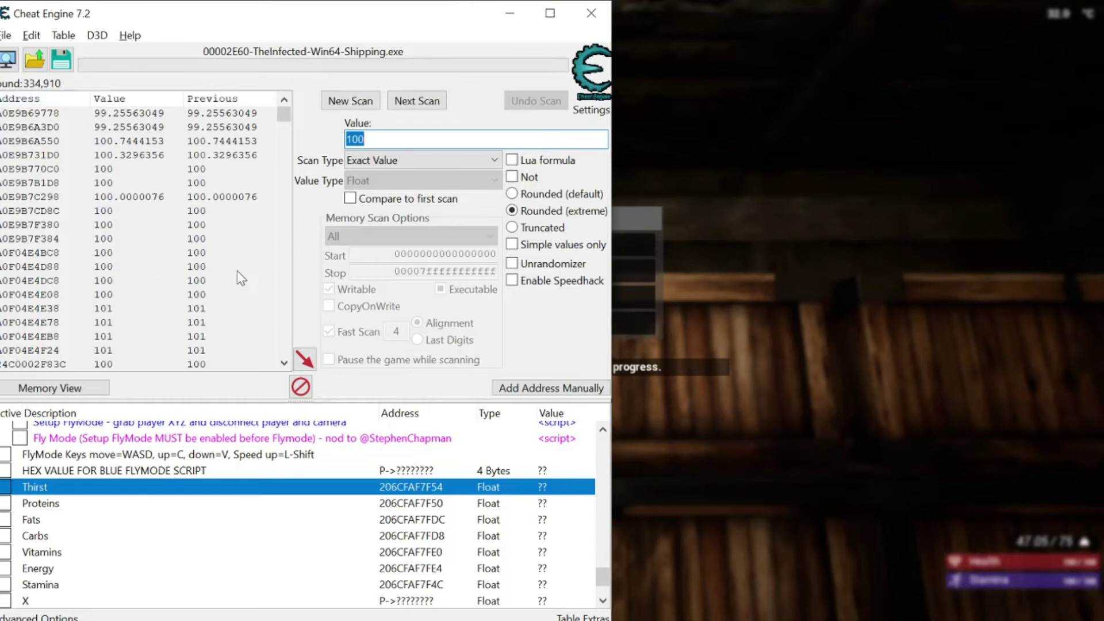
Resume the game and open the inventory and storage container to check the stat bars.
{"action": "key", "text": "alt+Tab"}
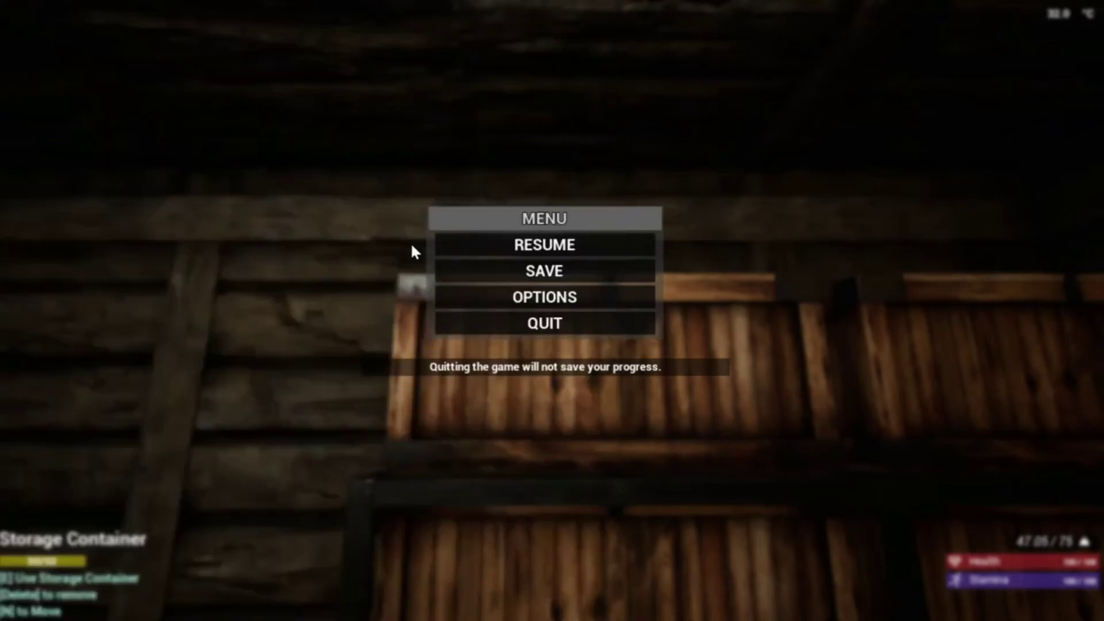
{"action": "left_click", "coordinate": [562, 246]}
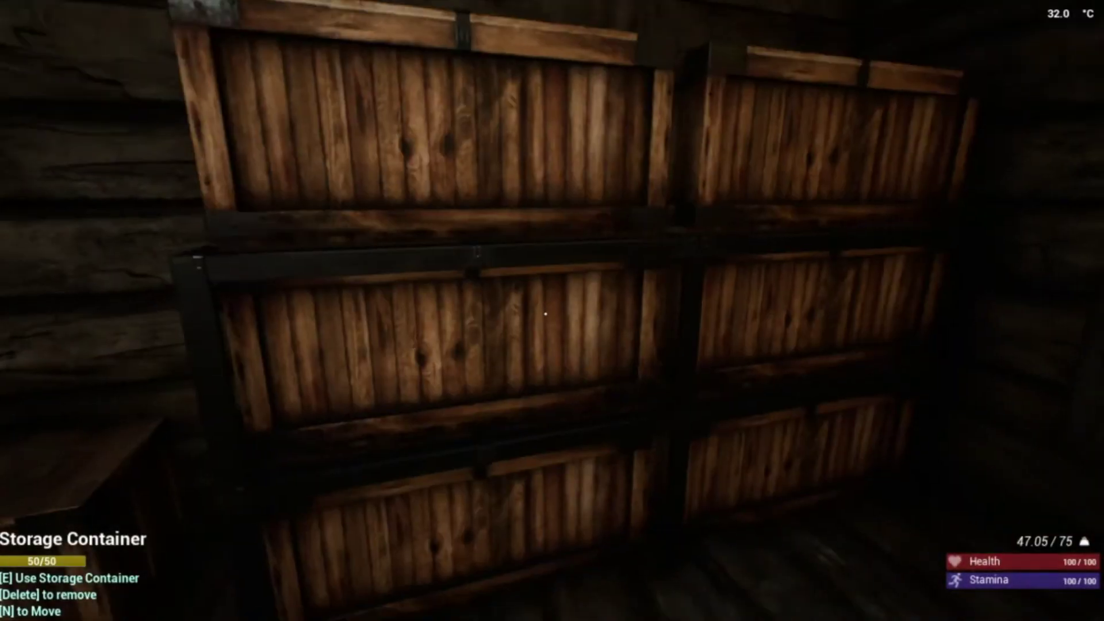
{"action": "key", "text": "Tab"}
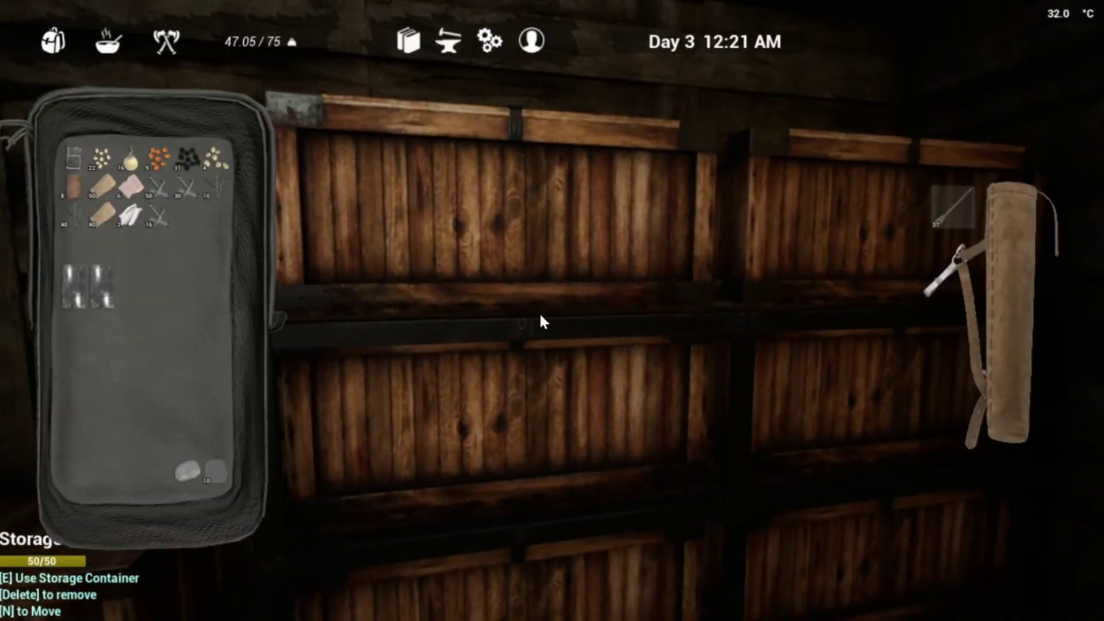
{"action": "key", "text": "e"}
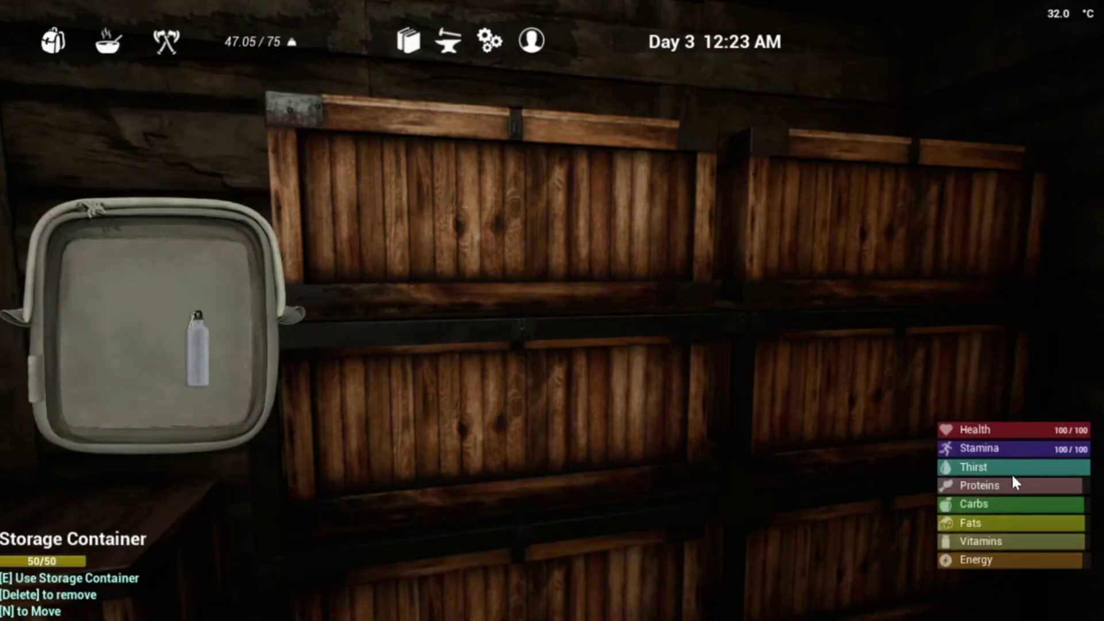
{"action": "key", "text": "alt+Tab"}
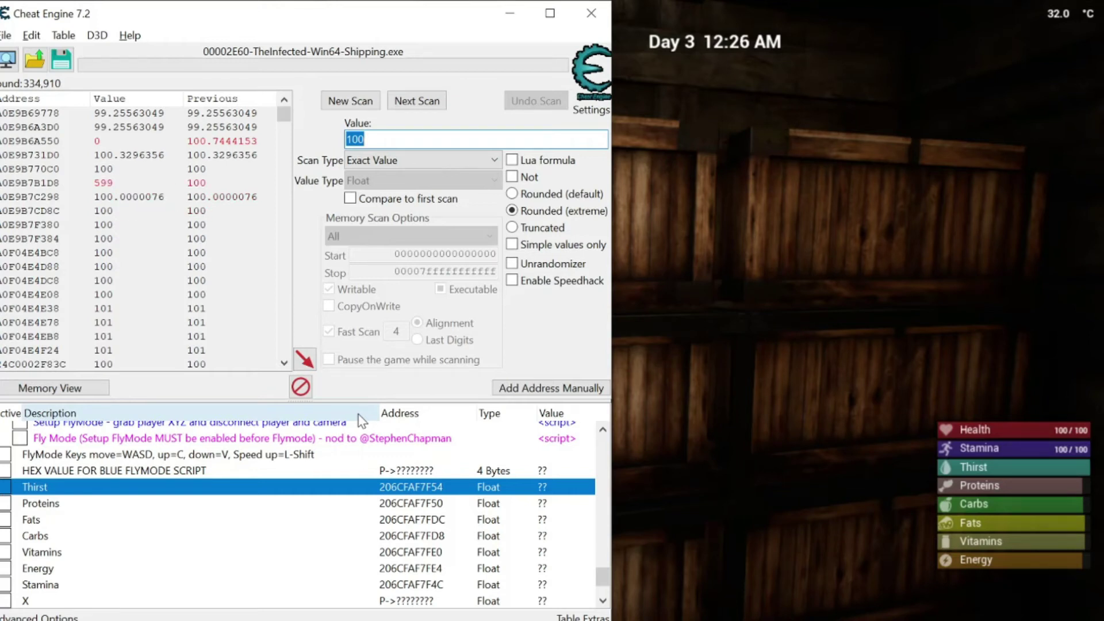
Run a 'Decreased value' next scan, narrowing results to 5,015 addresses.
{"action": "left_click", "coordinate": [394, 160]}
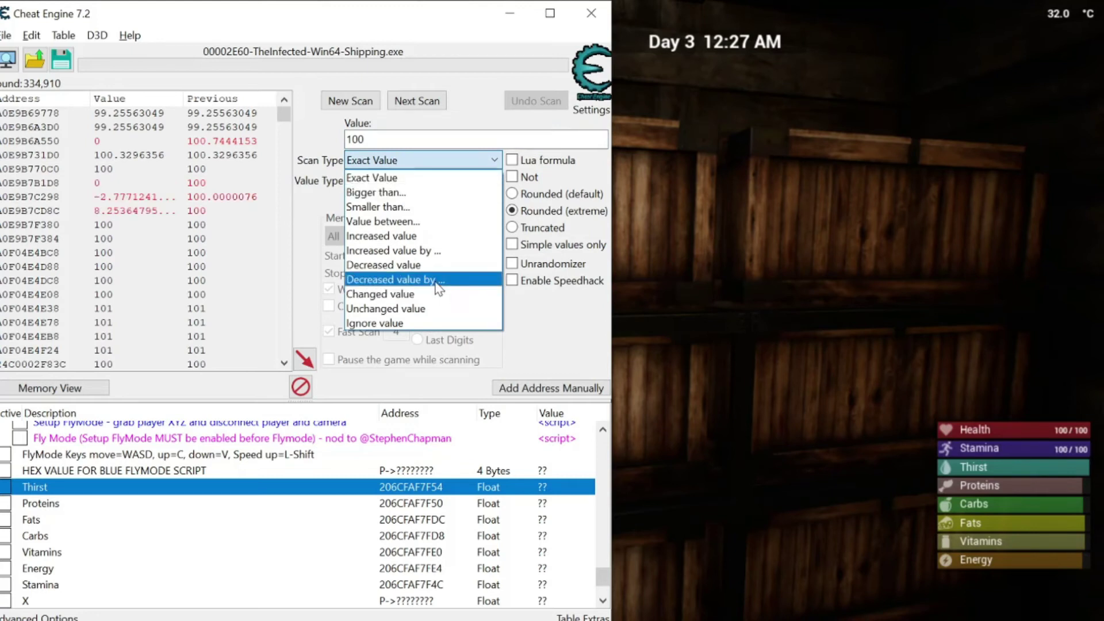
{"action": "left_click", "coordinate": [442, 268]}
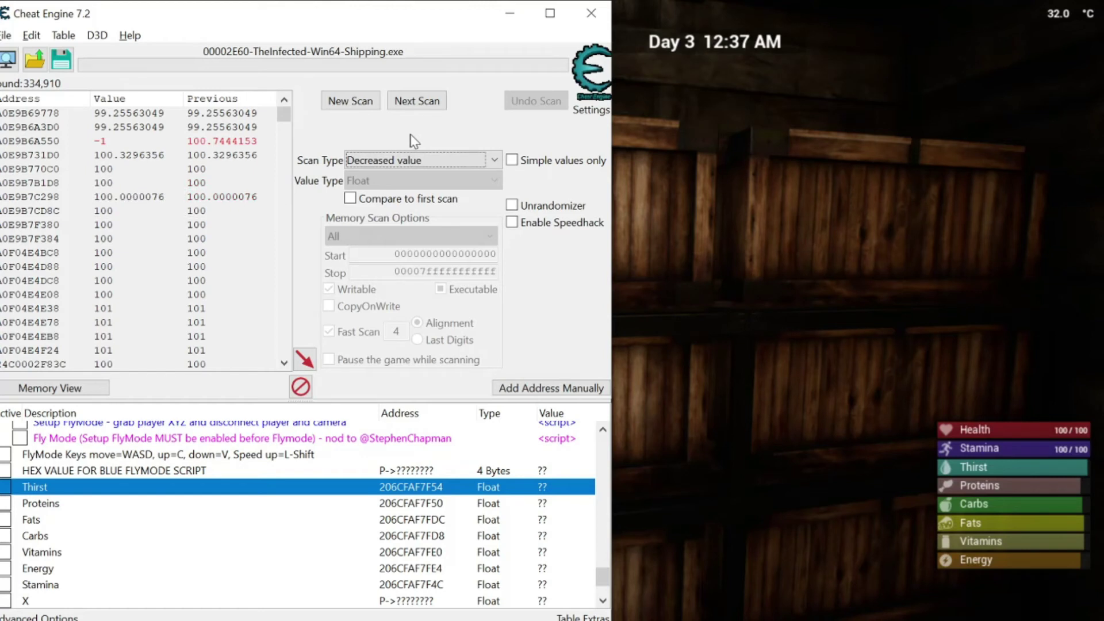
{"action": "left_click", "coordinate": [425, 103]}
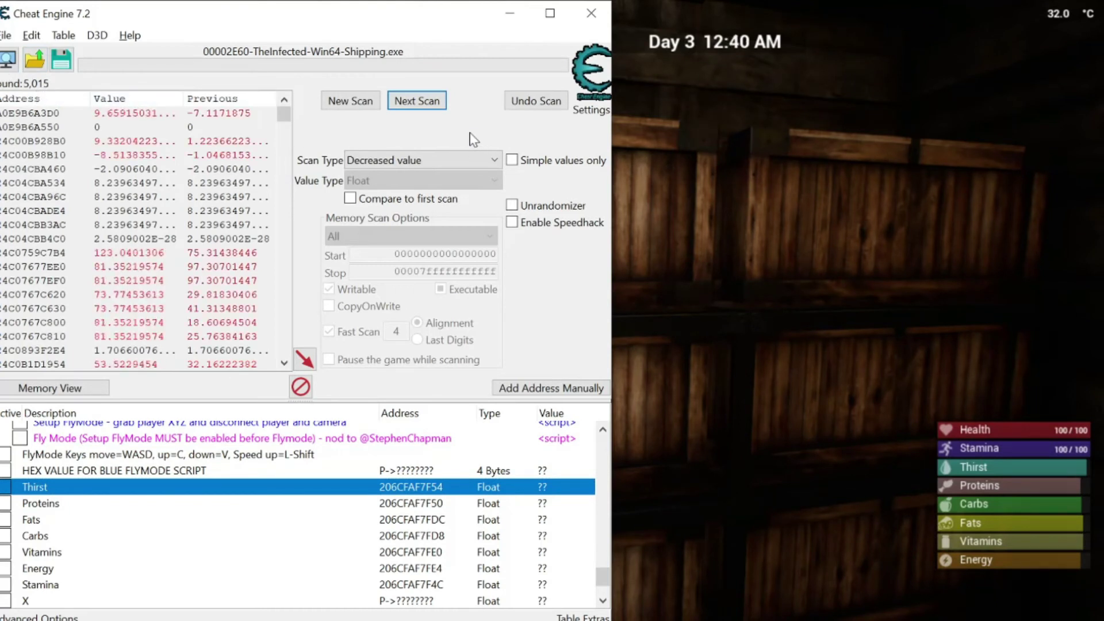
Run a 'Value between' 90 and 100 next scan, leaving 189 addresses.
{"action": "left_click", "coordinate": [469, 157]}
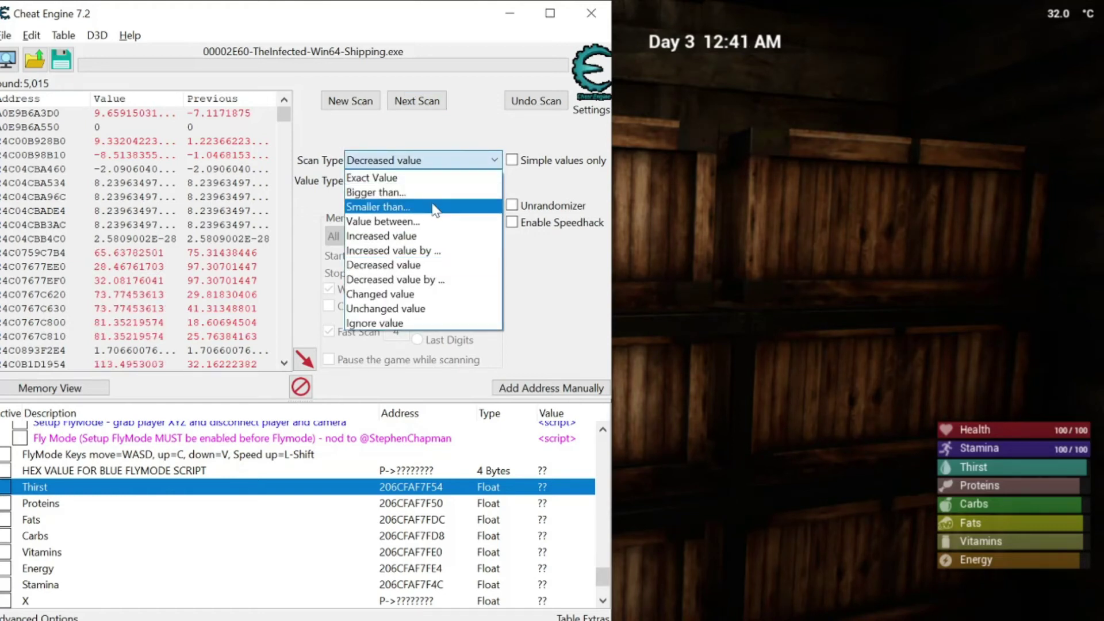
{"action": "left_click", "coordinate": [402, 221]}
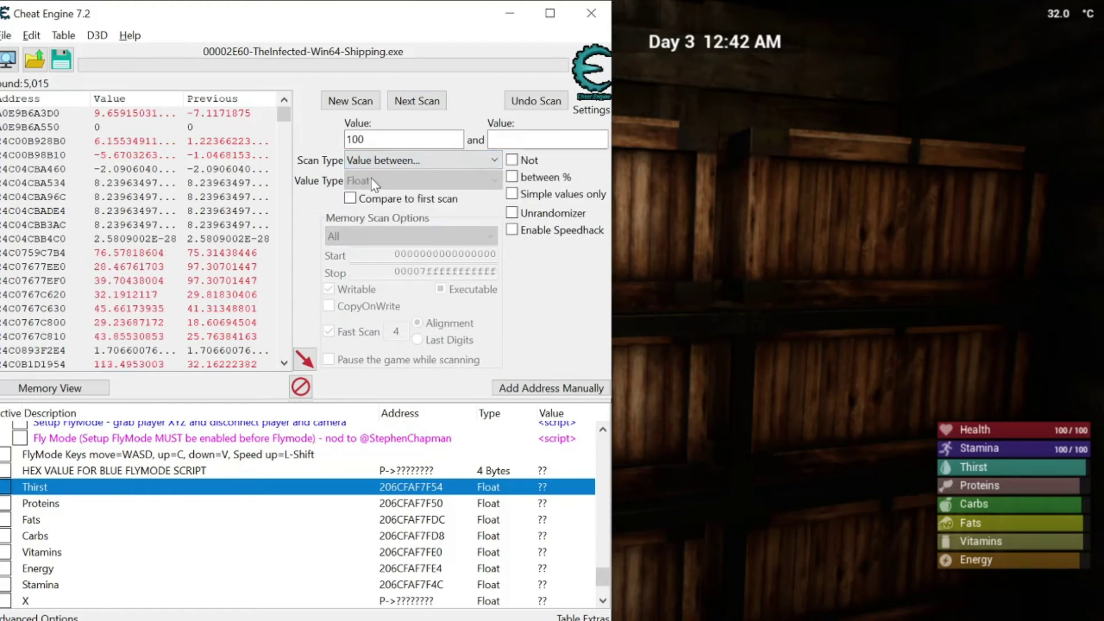
{"action": "double_click", "coordinate": [368, 139]}
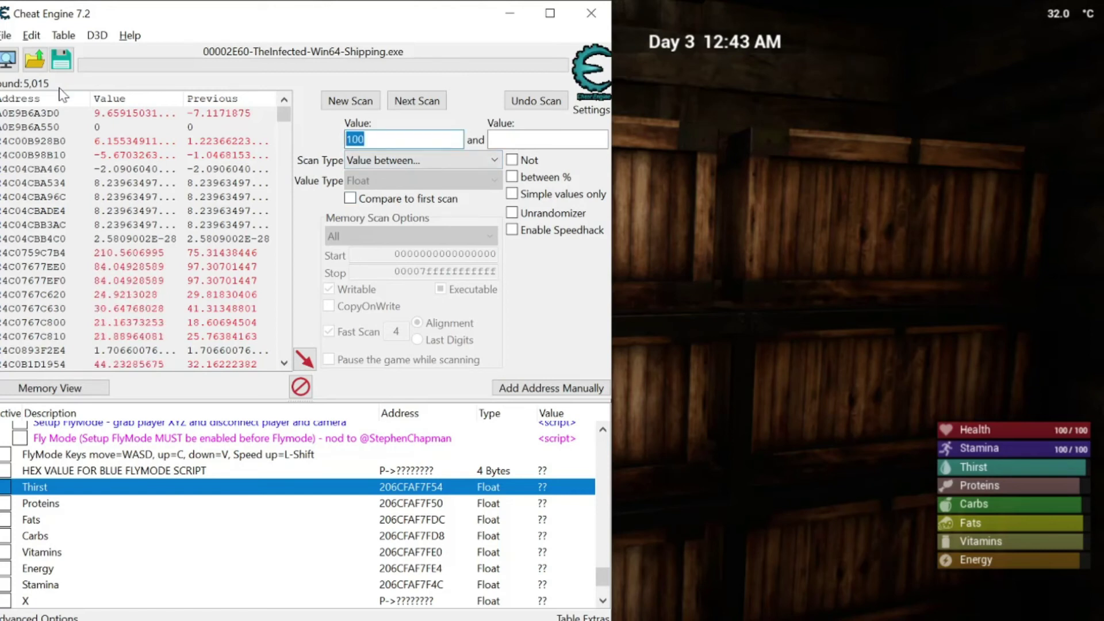
{"action": "type", "text": "0"}
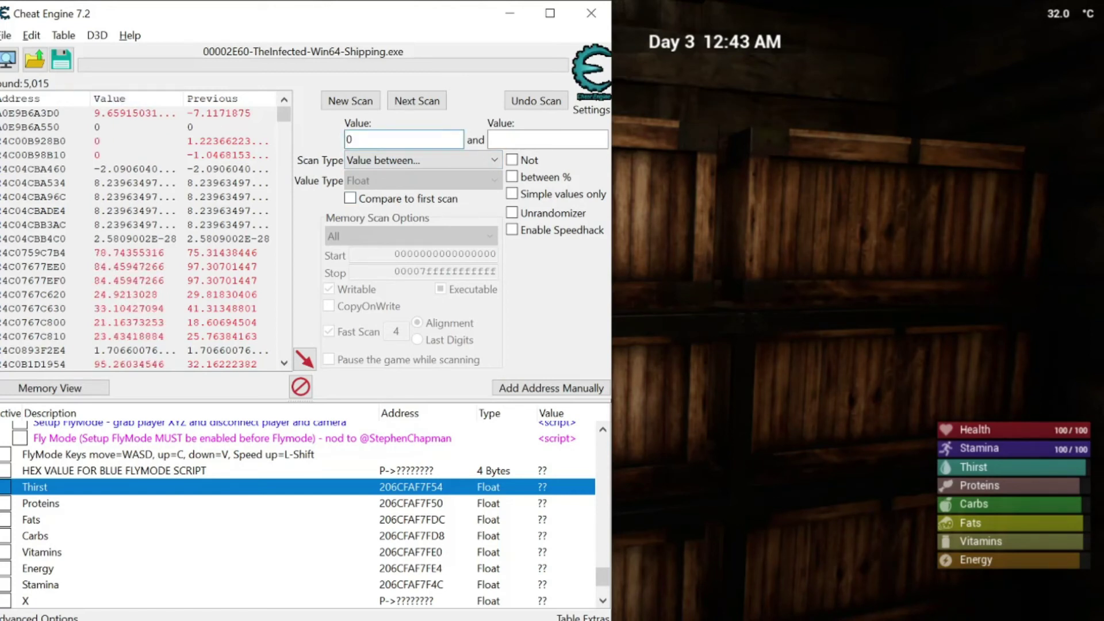
{"action": "left_click", "coordinate": [548, 140]}
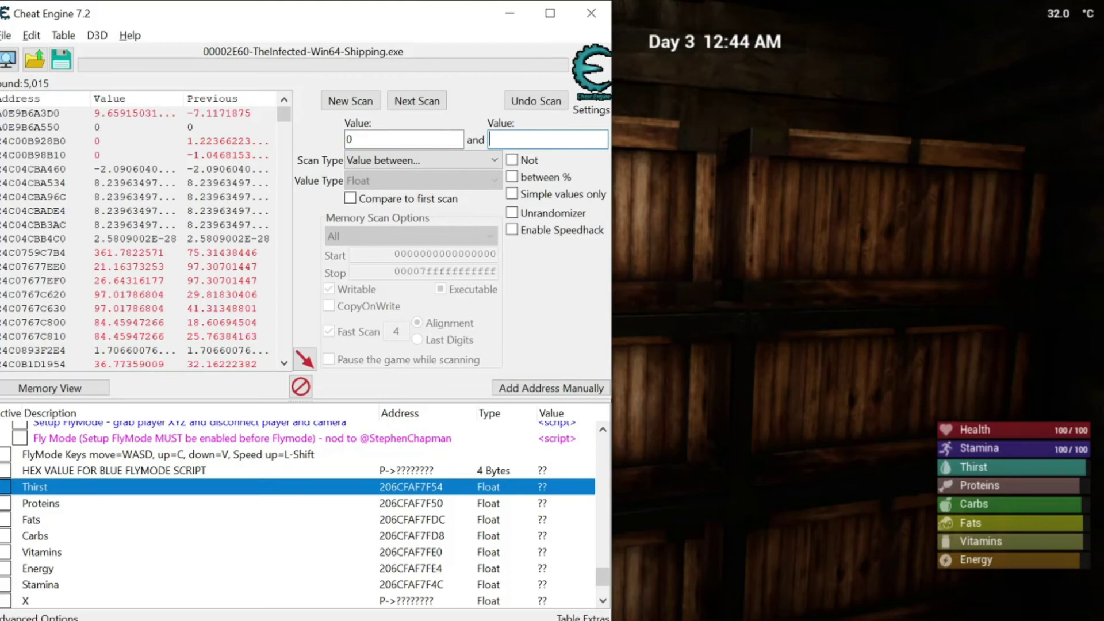
{"action": "left_click", "coordinate": [373, 139]}
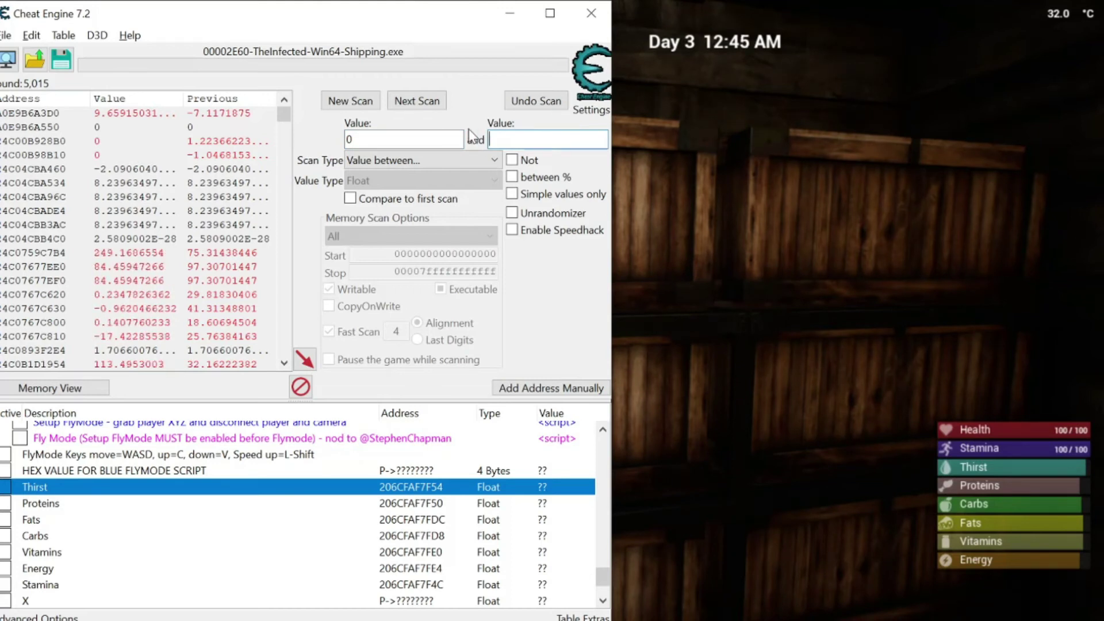
{"action": "key", "text": "BackSpace"}
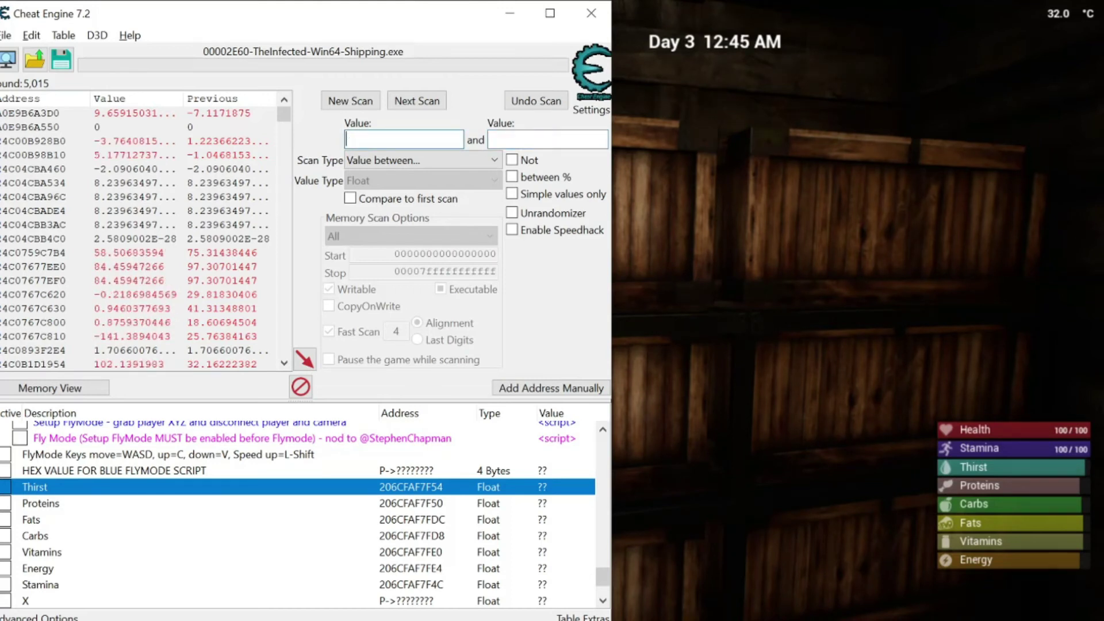
{"action": "type", "text": "90"}
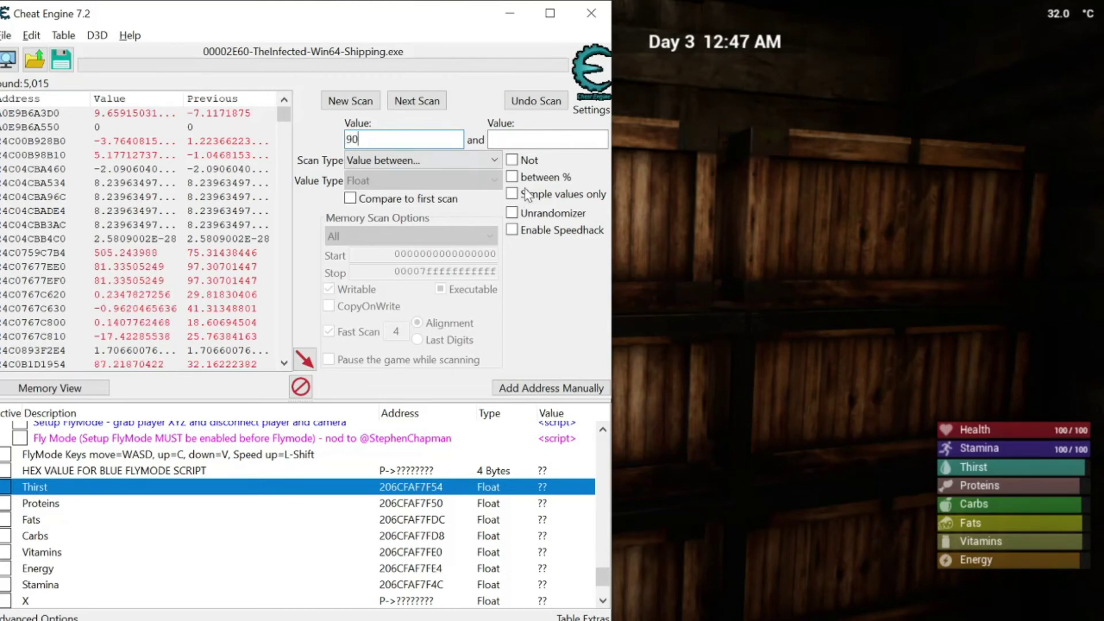
{"action": "left_click", "coordinate": [548, 139]}
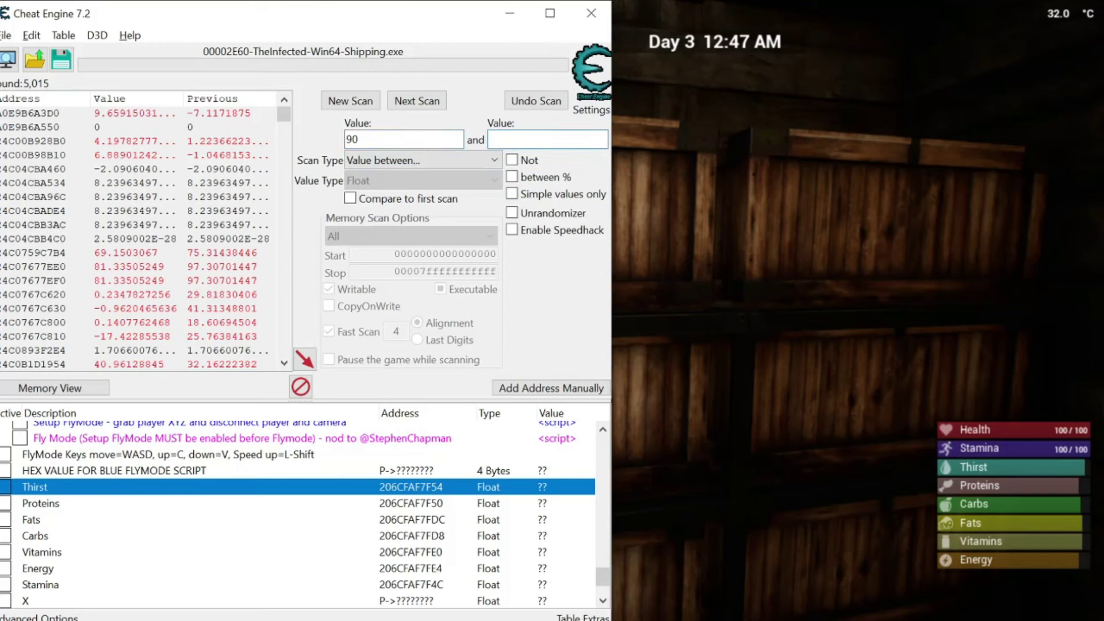
{"action": "type", "text": "100"}
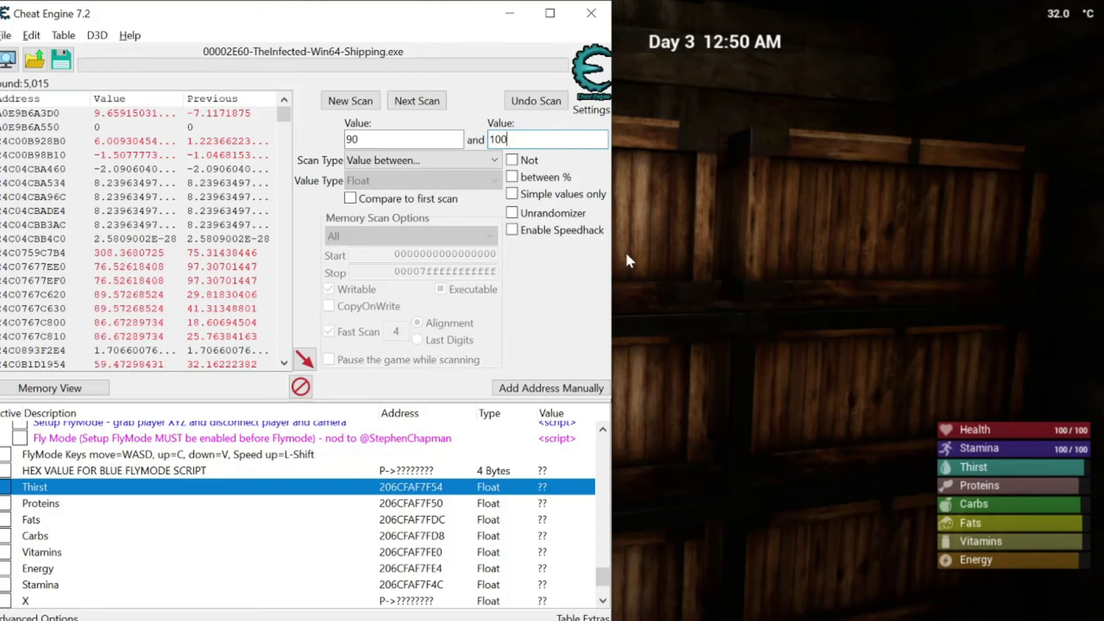
{"action": "left_click", "coordinate": [406, 102]}
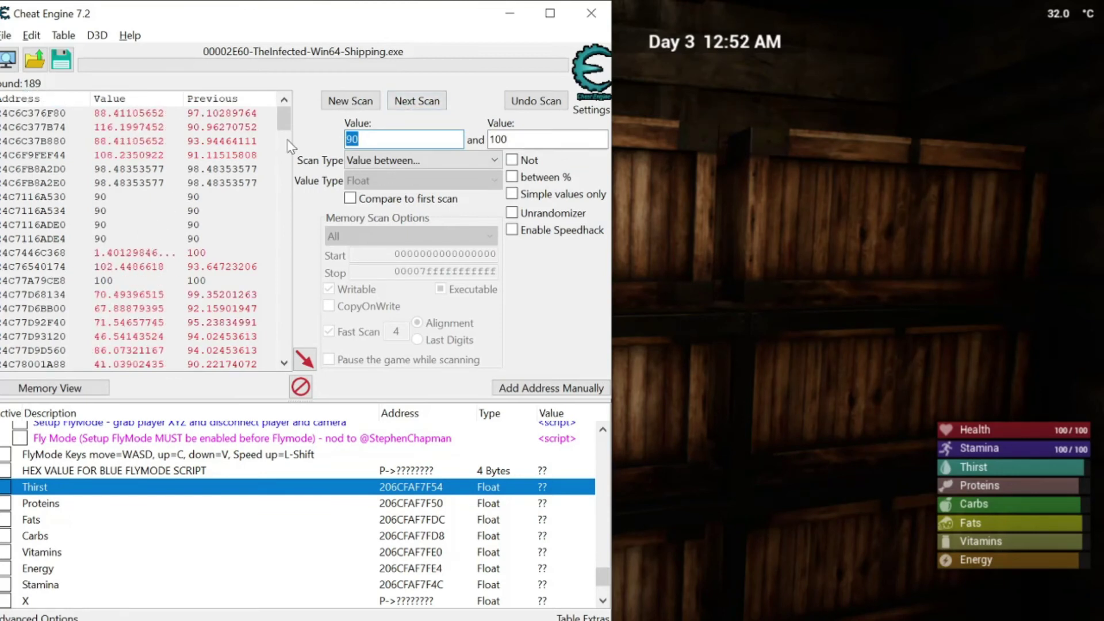
Run a Decreased value next scan, cutting the Float results from 189 to 45 addresses.
{"action": "left_click", "coordinate": [379, 161]}
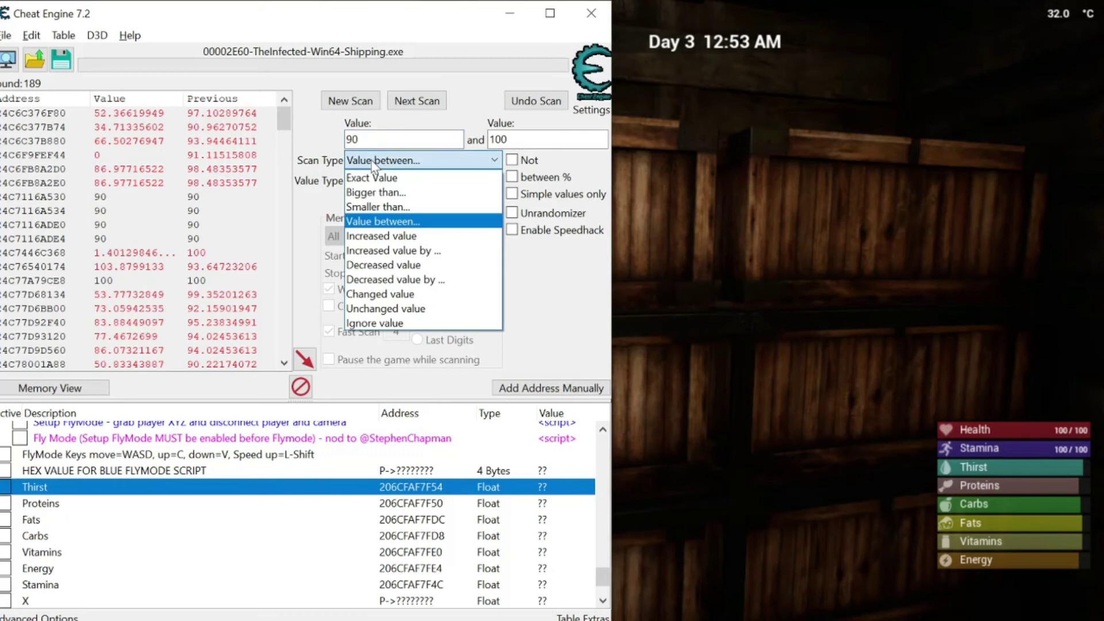
{"action": "left_click", "coordinate": [429, 265]}
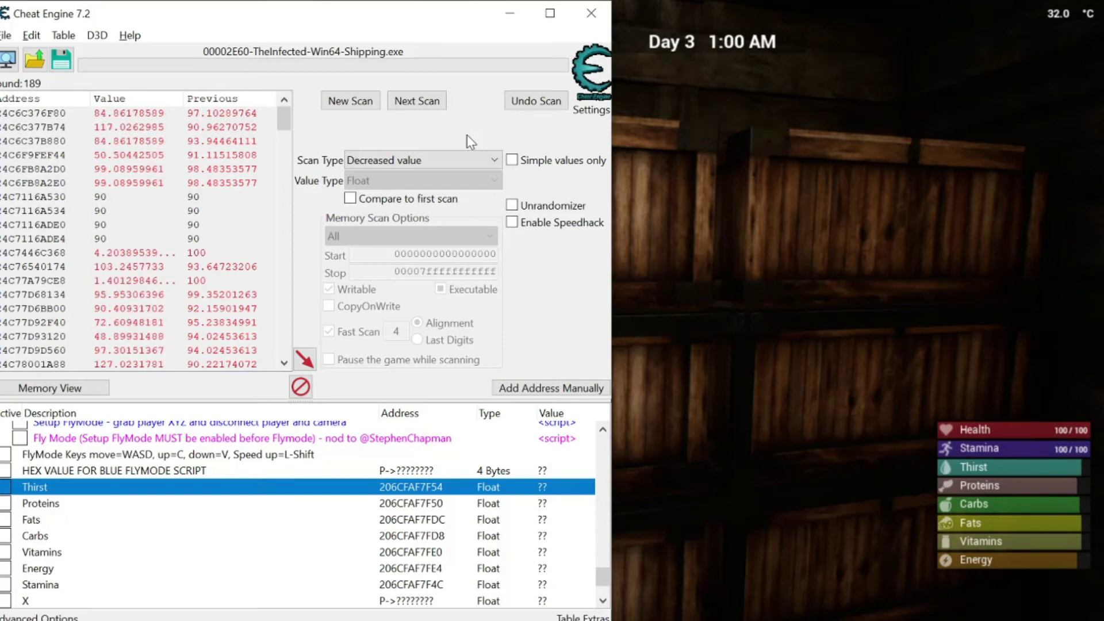
{"action": "left_click", "coordinate": [427, 102]}
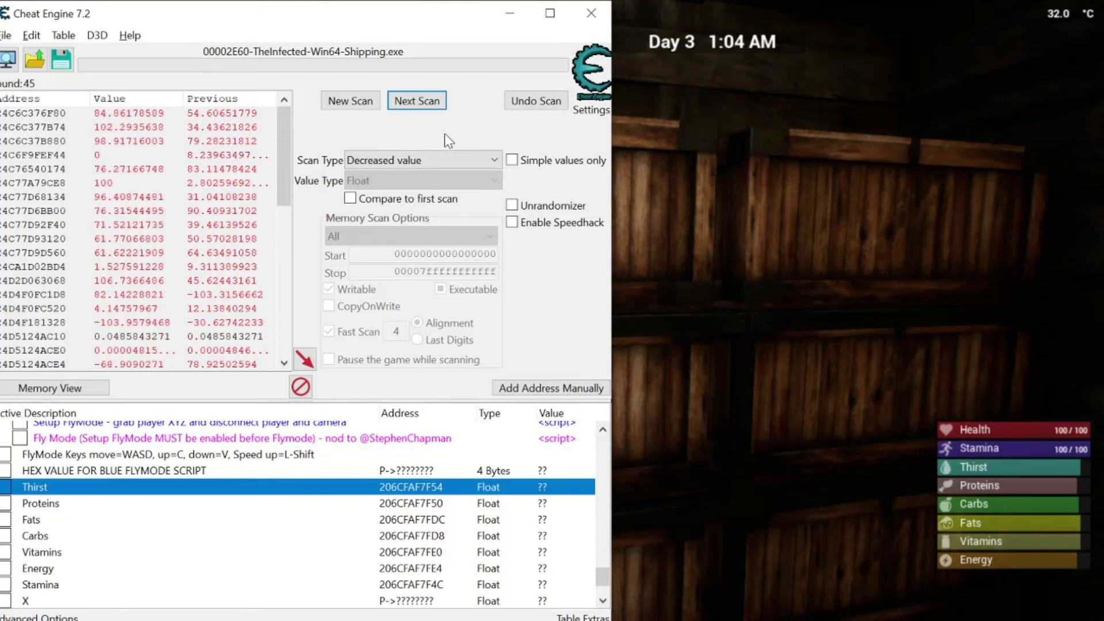
In The Infected, show the Large Flask's Drink/Empty options, pause the game, and return to Cheat Engine.
{"action": "key", "text": "alt+Tab"}
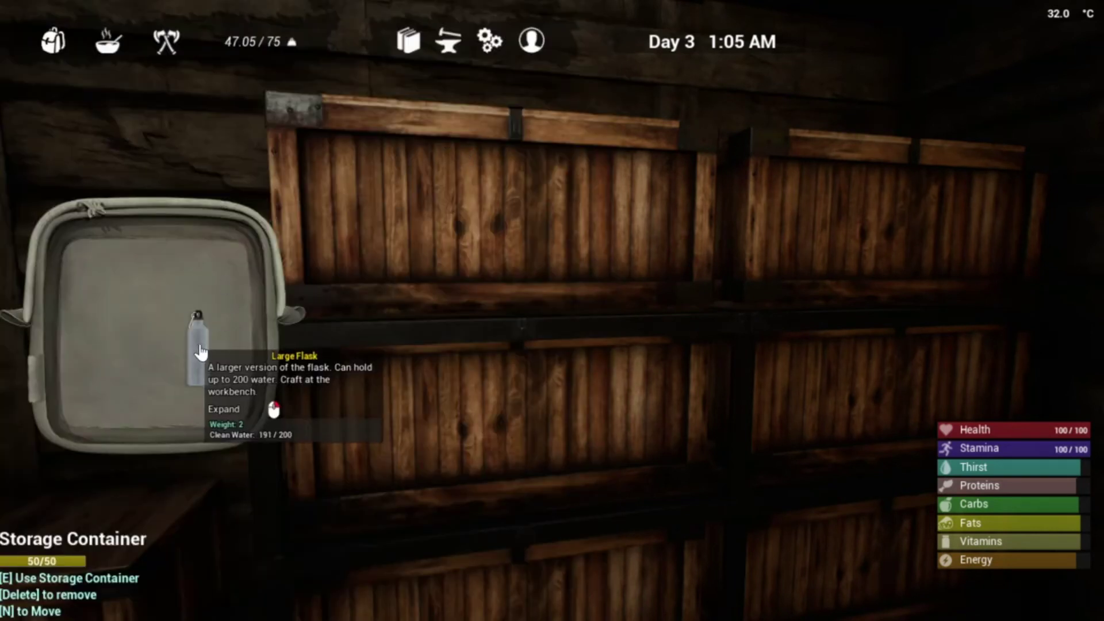
{"action": "right_click", "coordinate": [207, 350]}
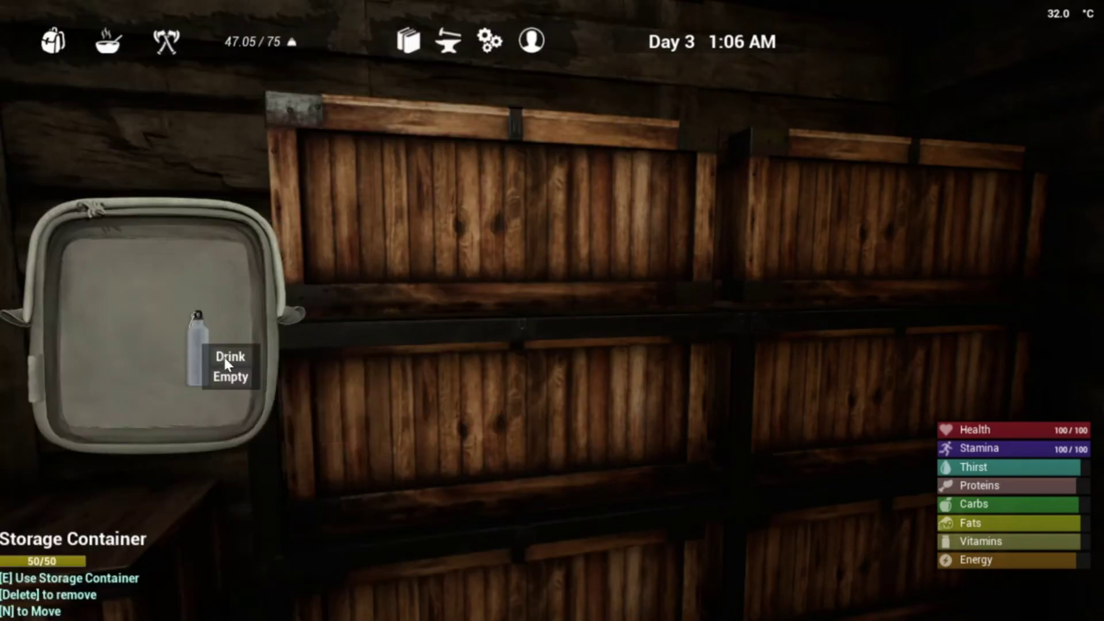
{"action": "key", "text": "Escape"}
{"action": "key", "text": "Escape"}
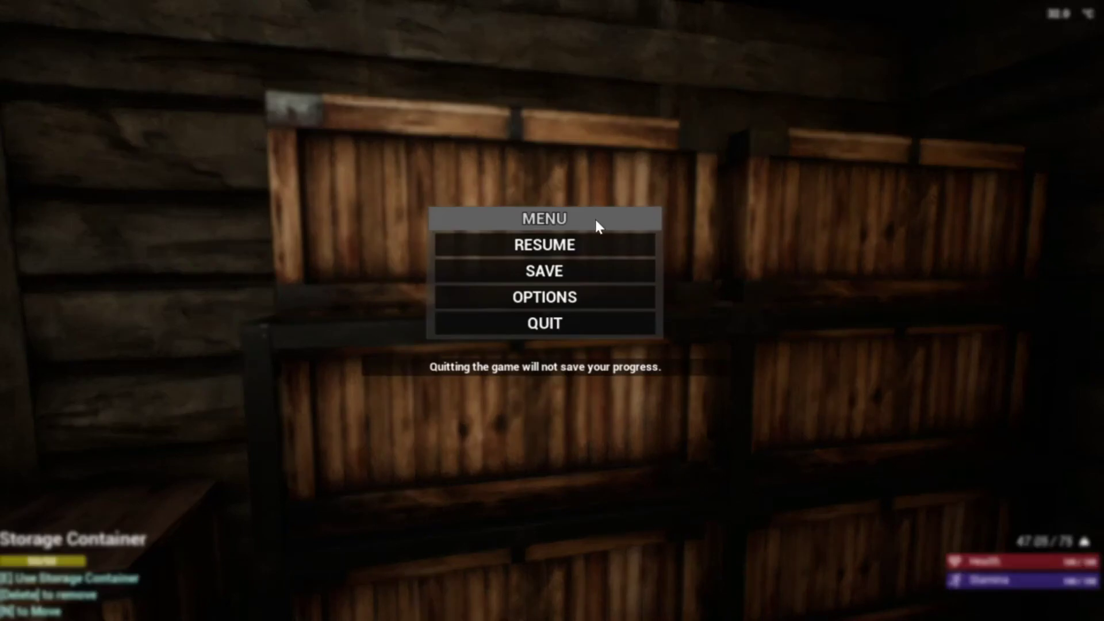
{"action": "key", "text": "alt+Tab"}
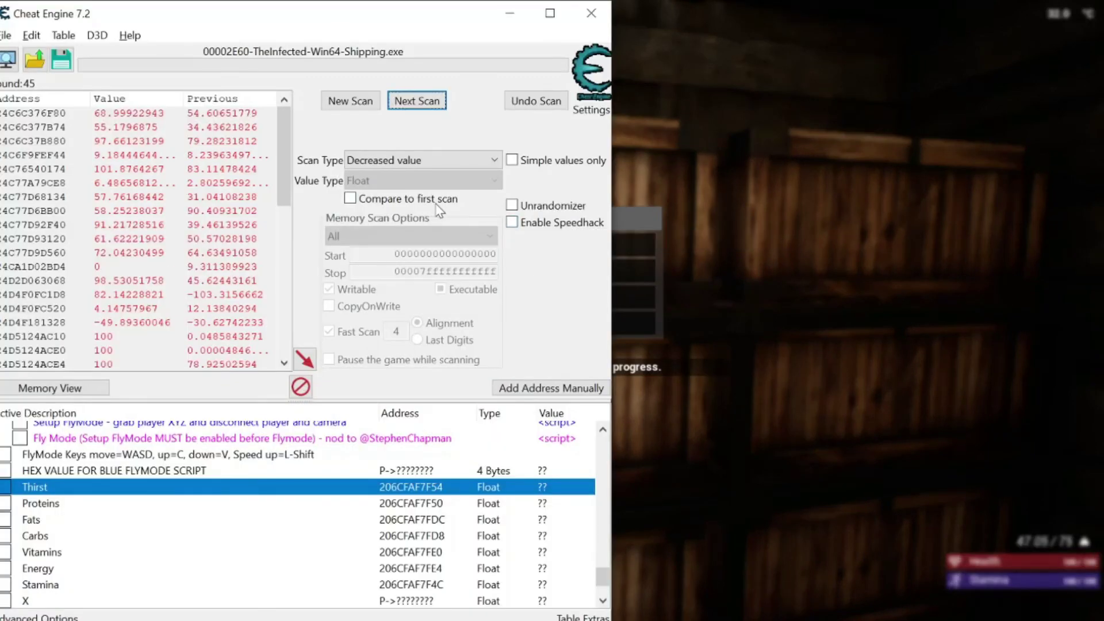
Run an Exact Value next scan for 100, narrowing the results from 45 to 17.
{"action": "left_click", "coordinate": [439, 154]}
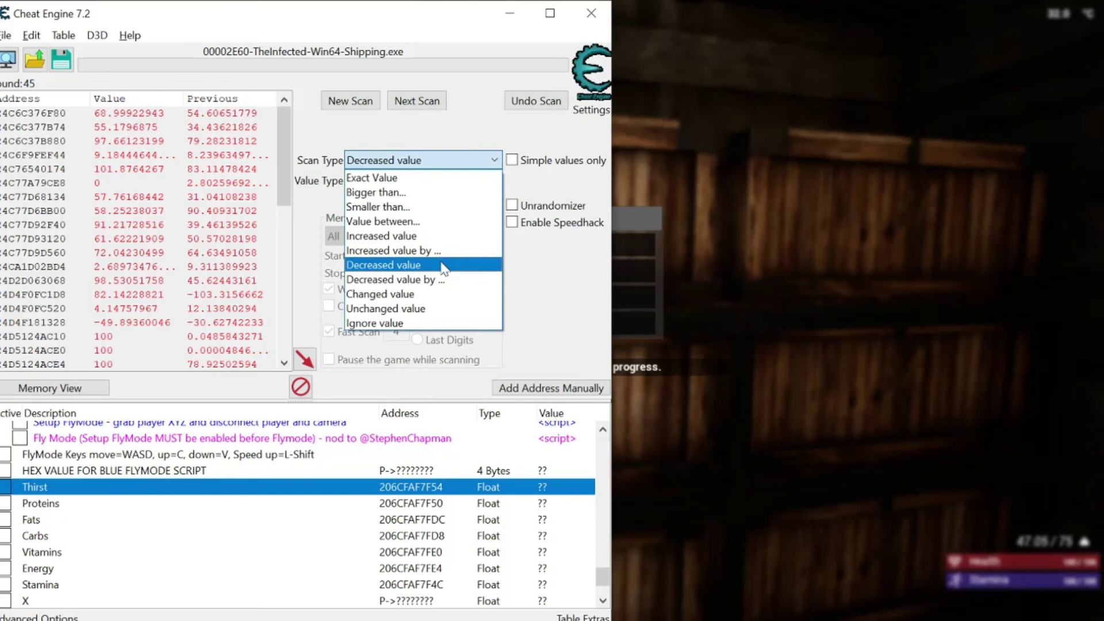
{"action": "left_click", "coordinate": [440, 176]}
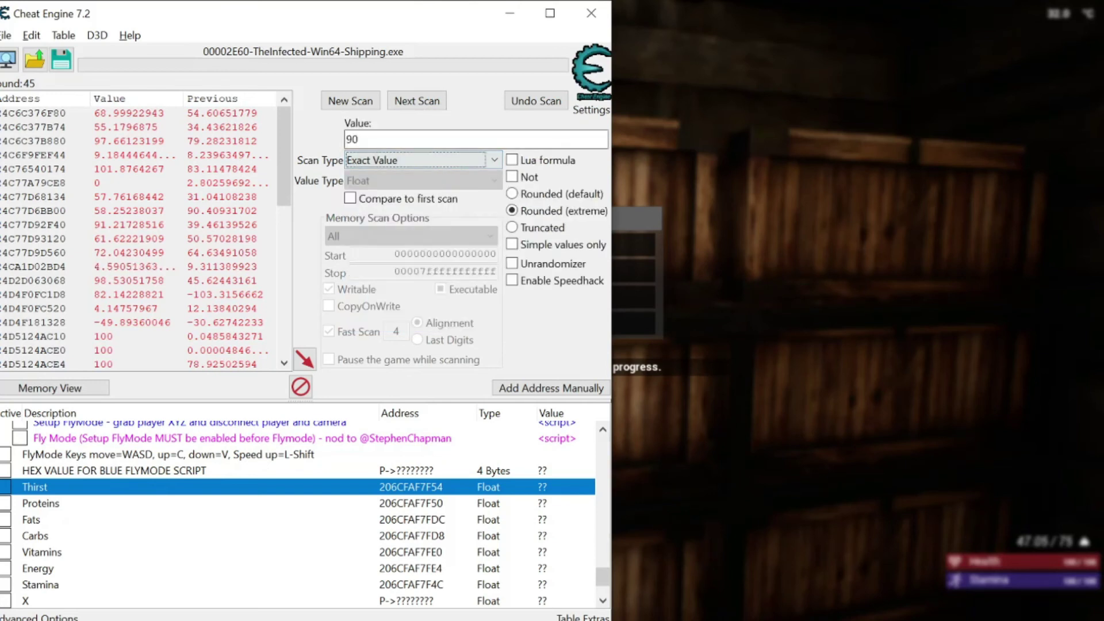
{"action": "key", "text": "shift+Tab"}
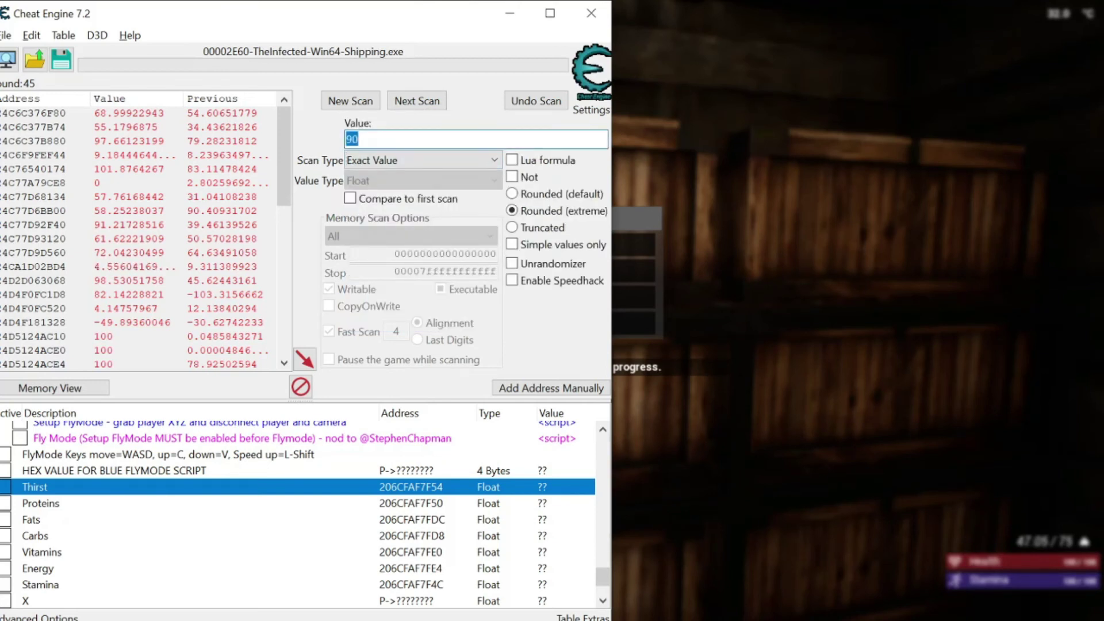
{"action": "type", "text": "100"}
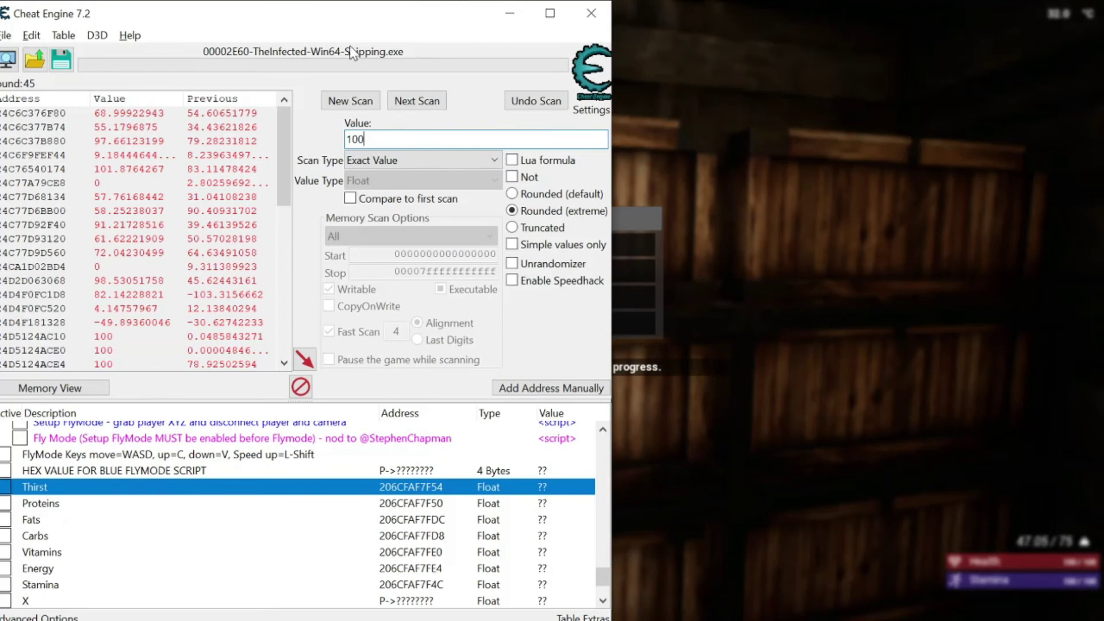
{"action": "left_click", "coordinate": [422, 104]}
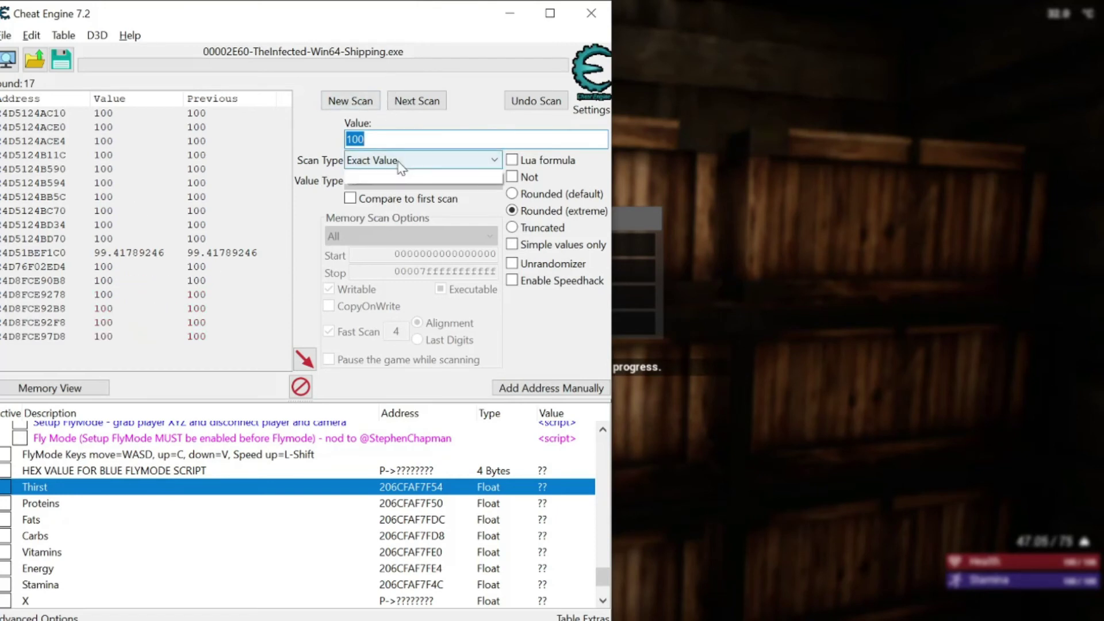
Run Unchanged value next scans twice, leaving 12 addresses mostly reading 100.
{"action": "left_click", "coordinate": [396, 161]}
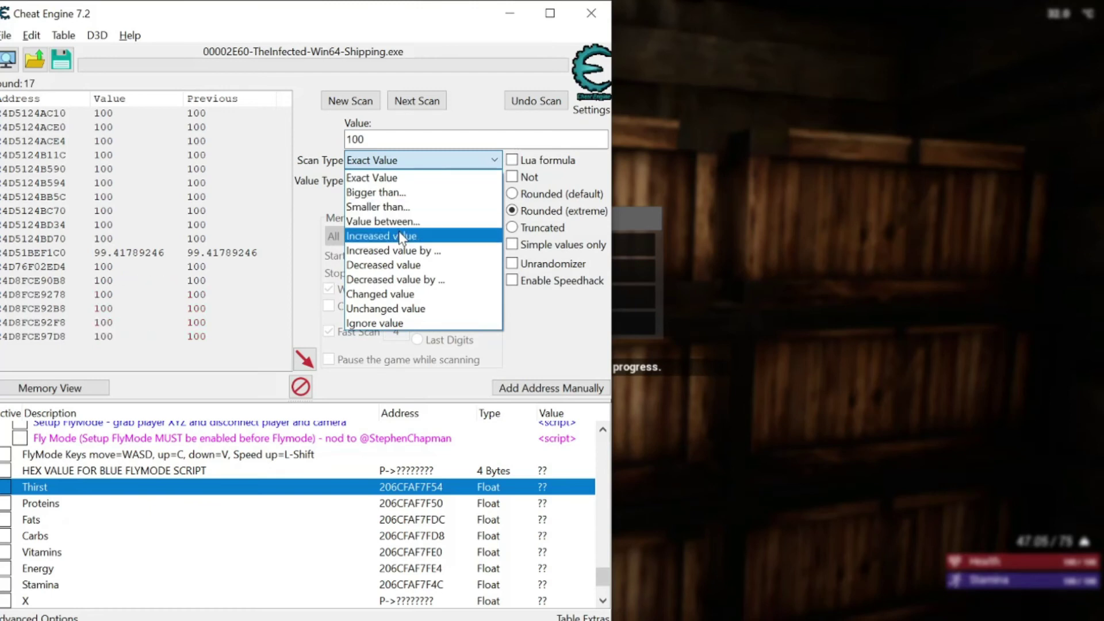
{"action": "left_click", "coordinate": [385, 309]}
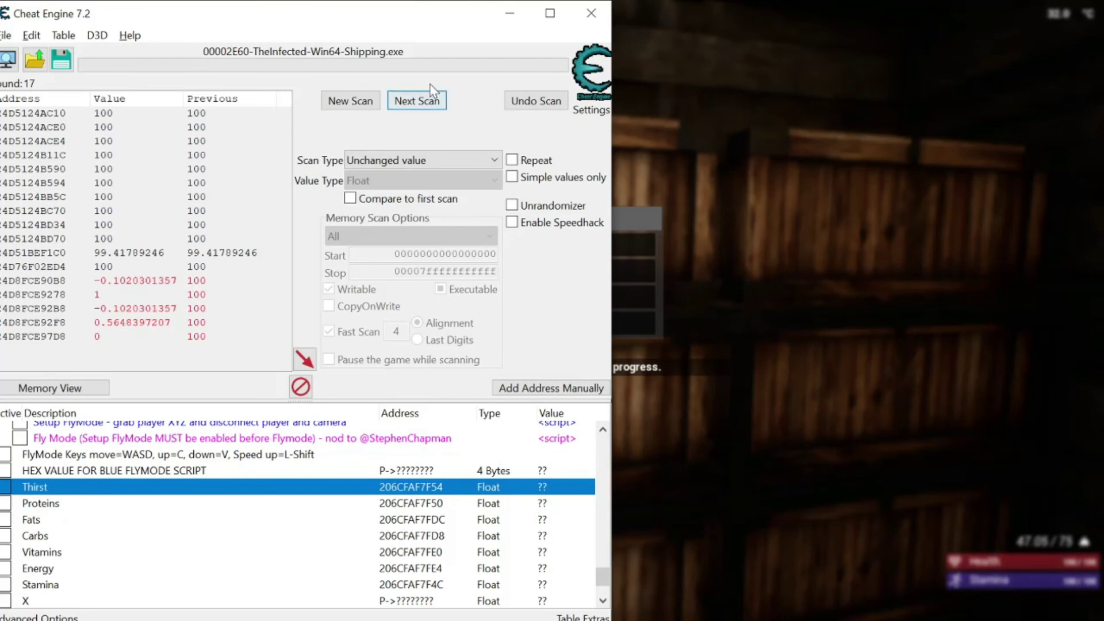
{"action": "left_click", "coordinate": [426, 104]}
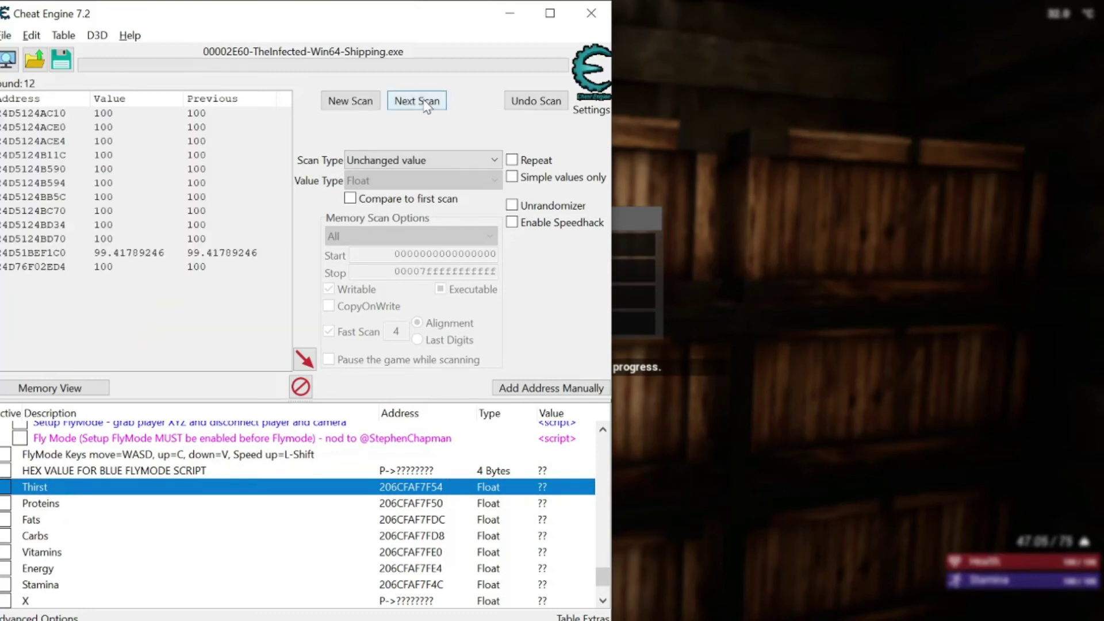
{"action": "left_click", "coordinate": [426, 104]}
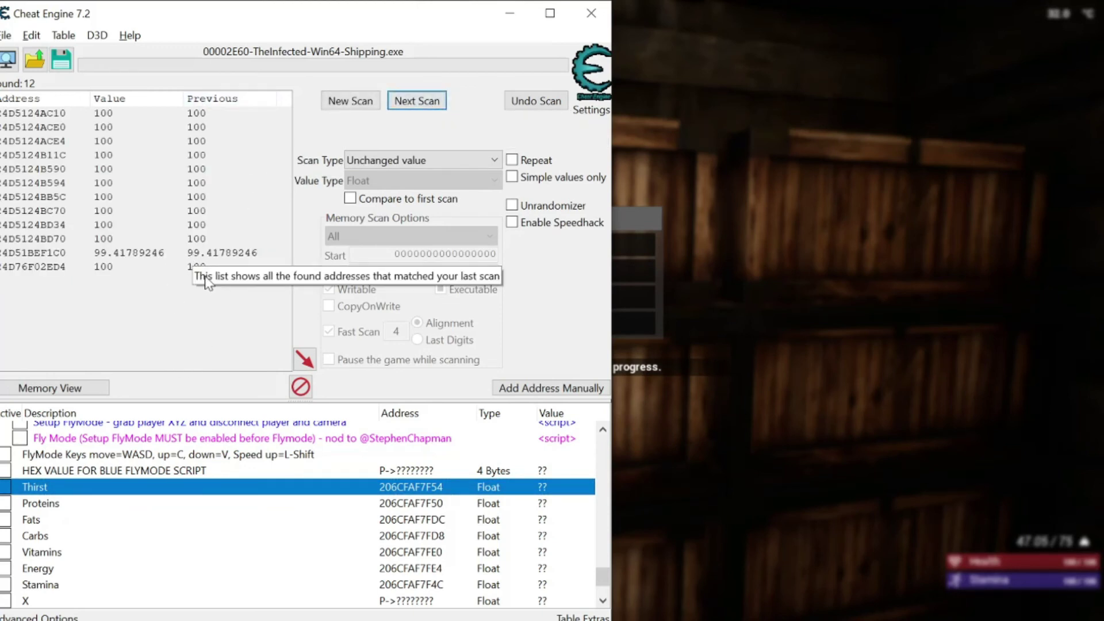
Resume the game so thirst drains, then select address 24D76F02ED4 as it drops below 100.
{"action": "key", "text": "alt+Tab"}
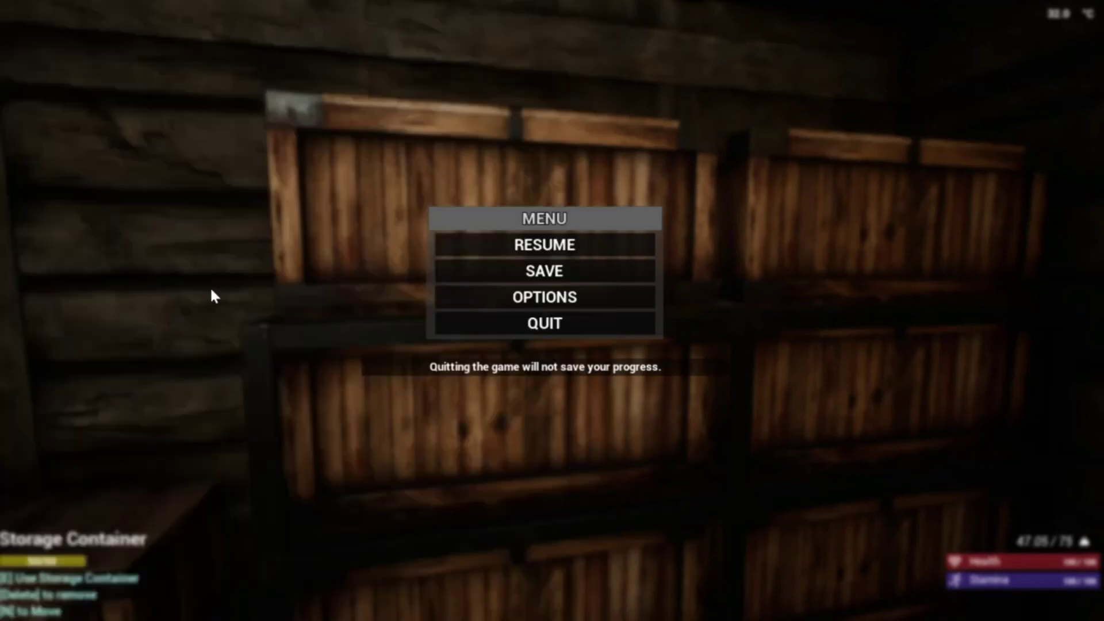
{"action": "left_click", "coordinate": [541, 245]}
{"action": "key", "text": "alt+Tab"}
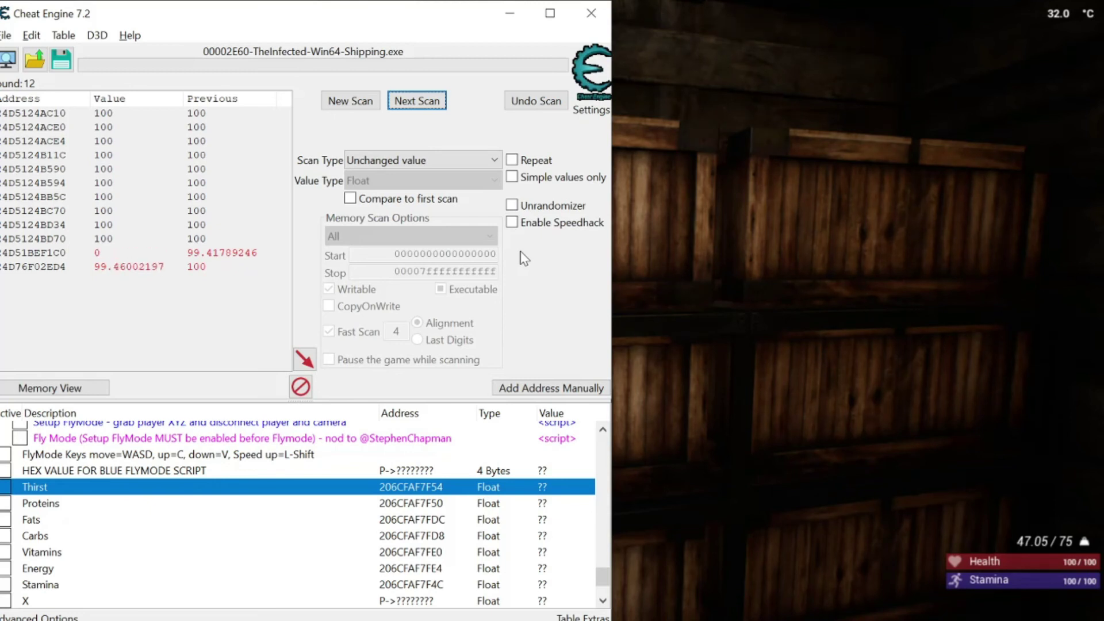
{"action": "left_click", "coordinate": [68, 267]}
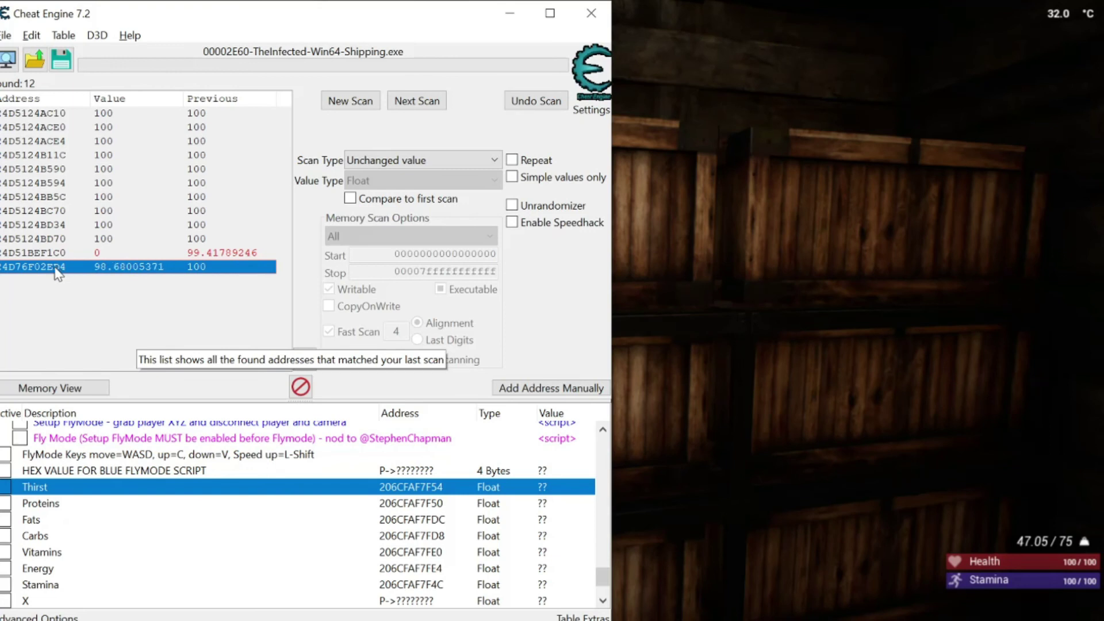
Add address 24D76F02ED4 to the cheat table as a Float entry.
{"action": "key", "text": "Return"}
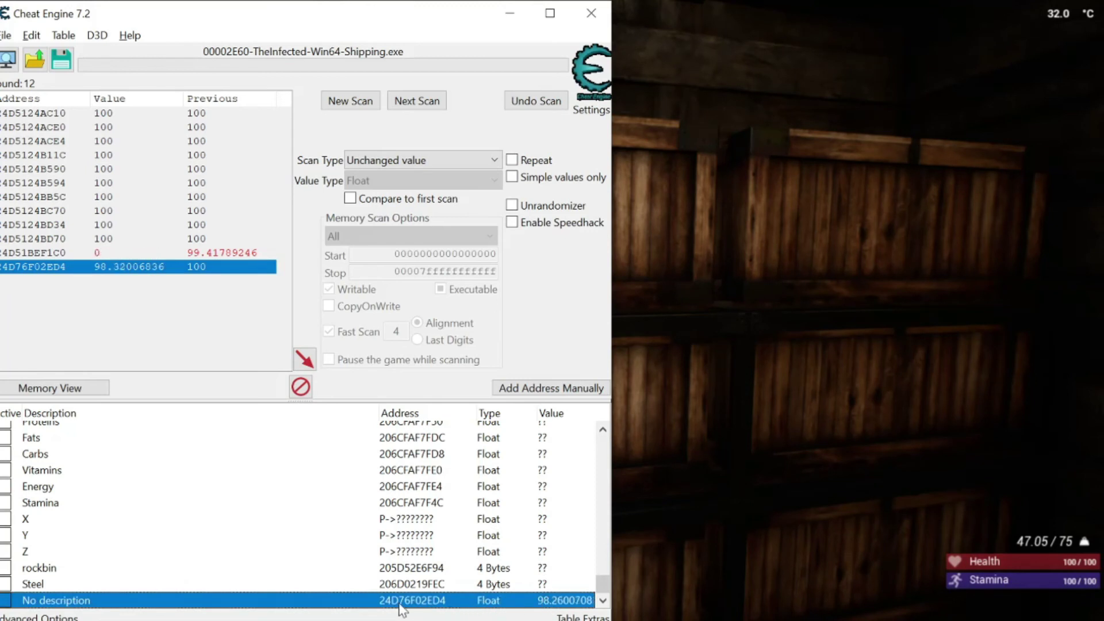
Change the new entry's value to 50, leaving its description unchanged.
{"action": "double_click", "coordinate": [195, 601]}
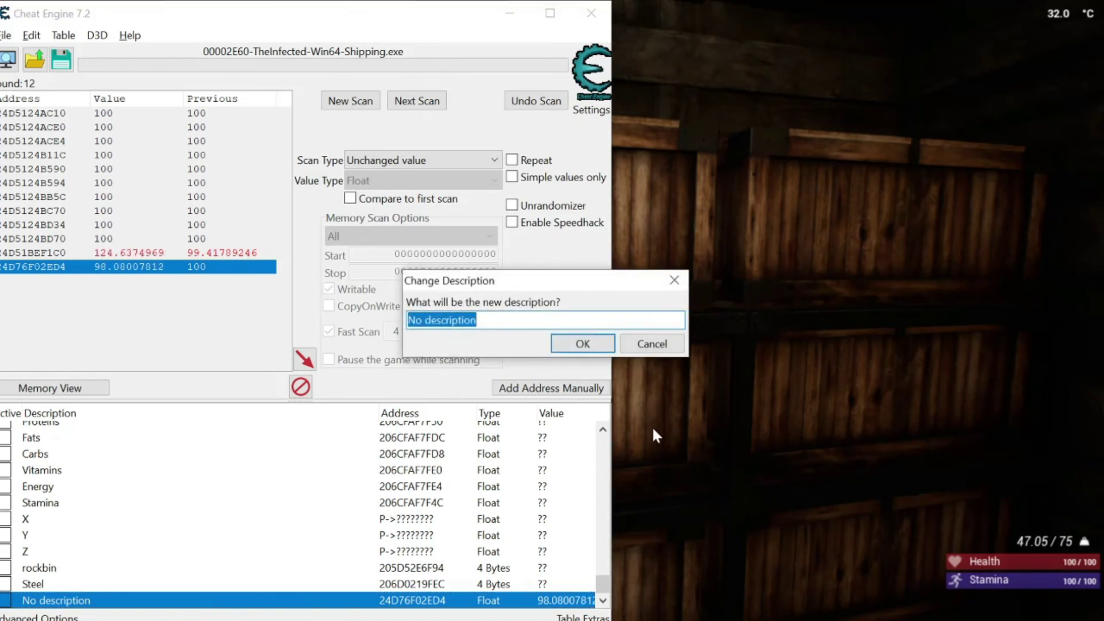
{"action": "left_click", "coordinate": [652, 343]}
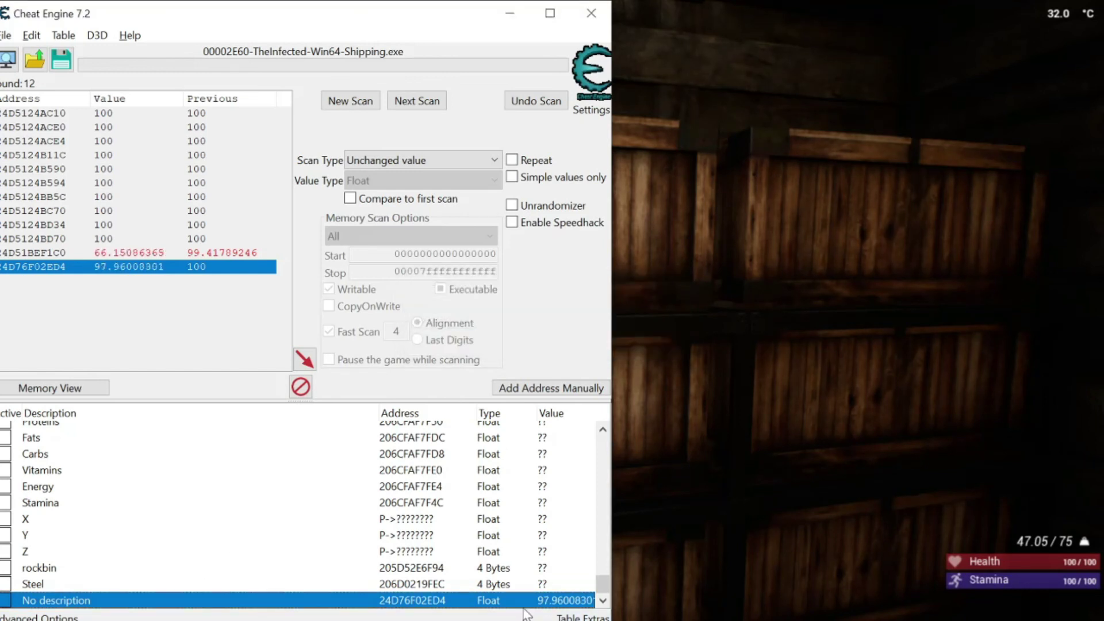
{"action": "double_click", "coordinate": [546, 601]}
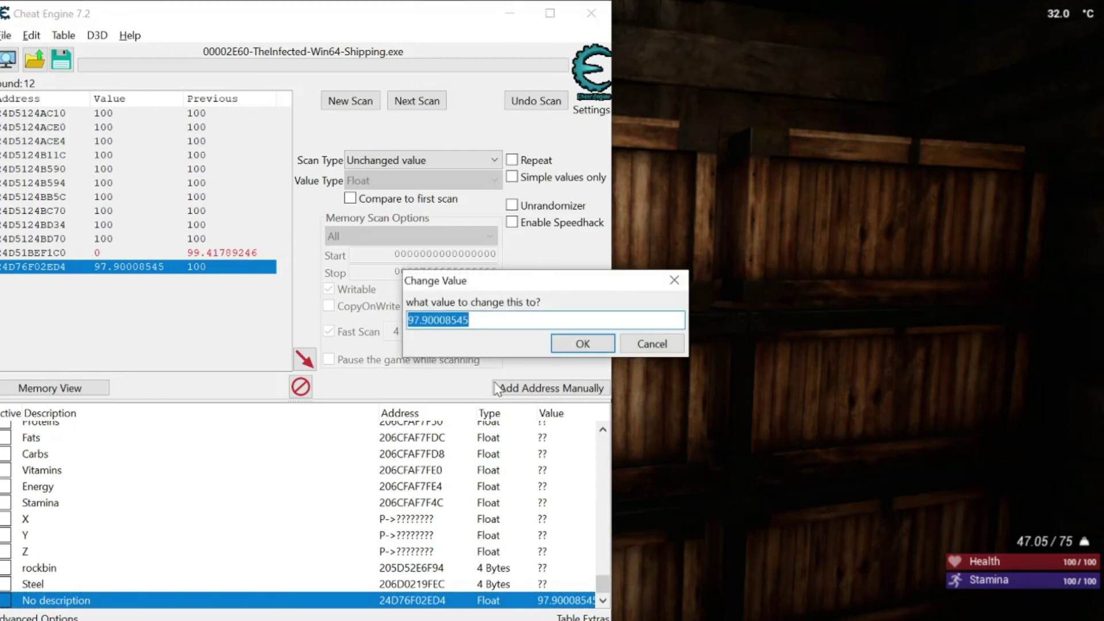
{"action": "type", "text": "50"}
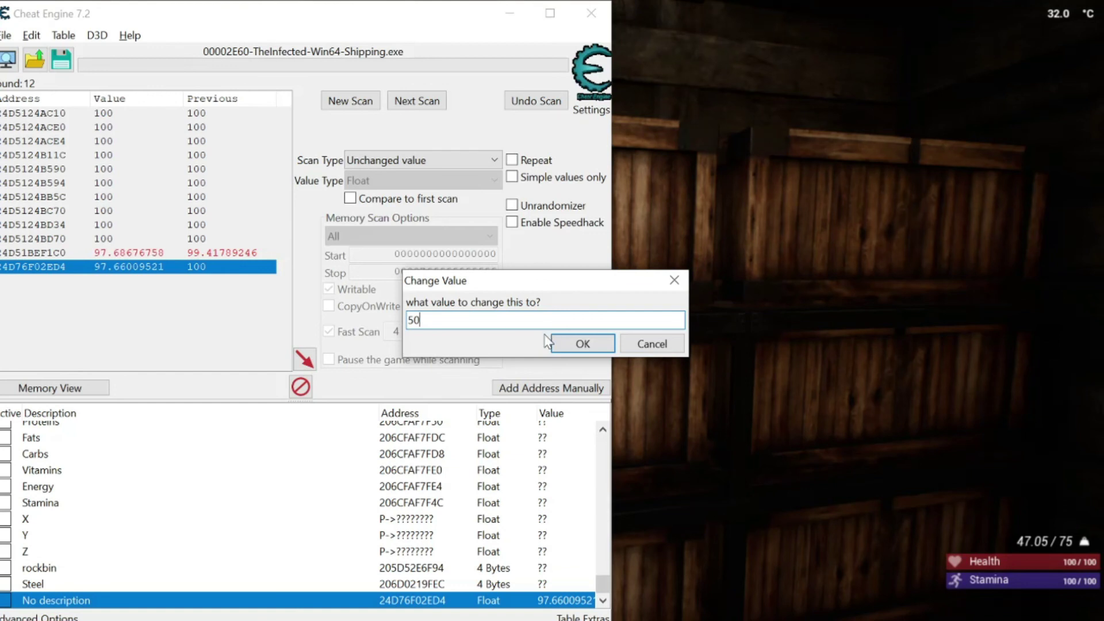
{"action": "left_click", "coordinate": [581, 345]}
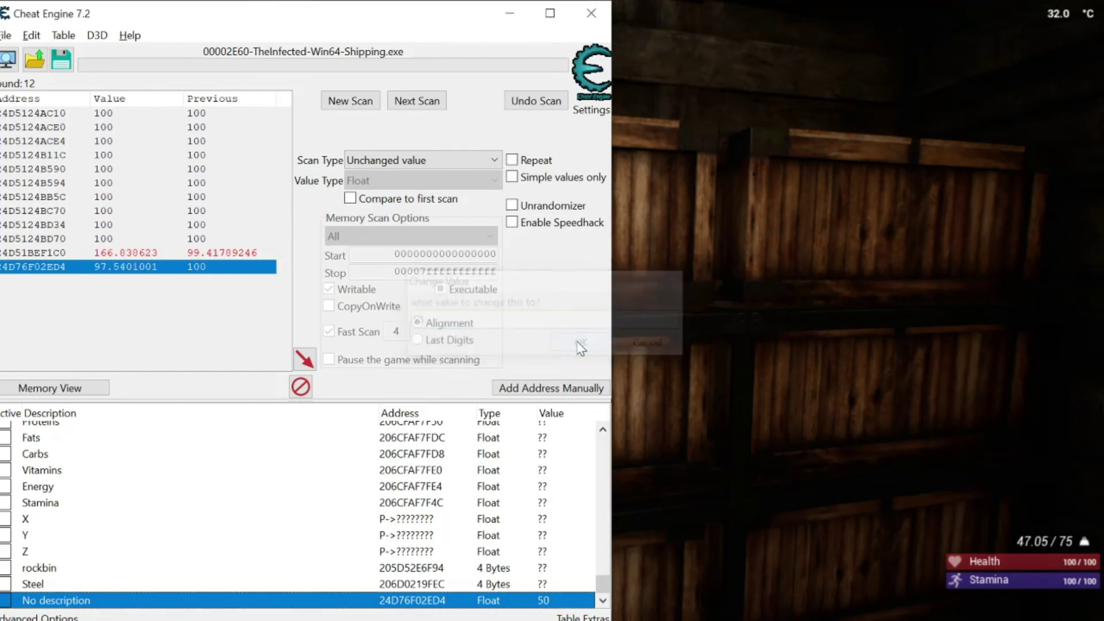
Check the Thirst bar in the game's storage view, then return to Cheat Engine.
{"action": "left_click", "coordinate": [676, 459]}
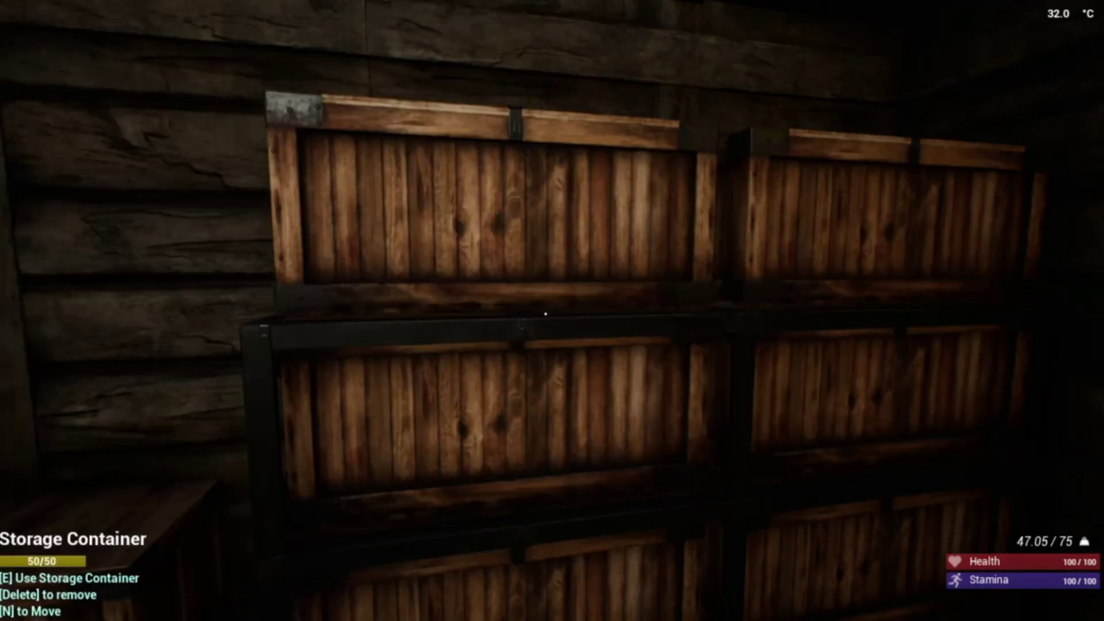
{"action": "key", "text": "Tab"}
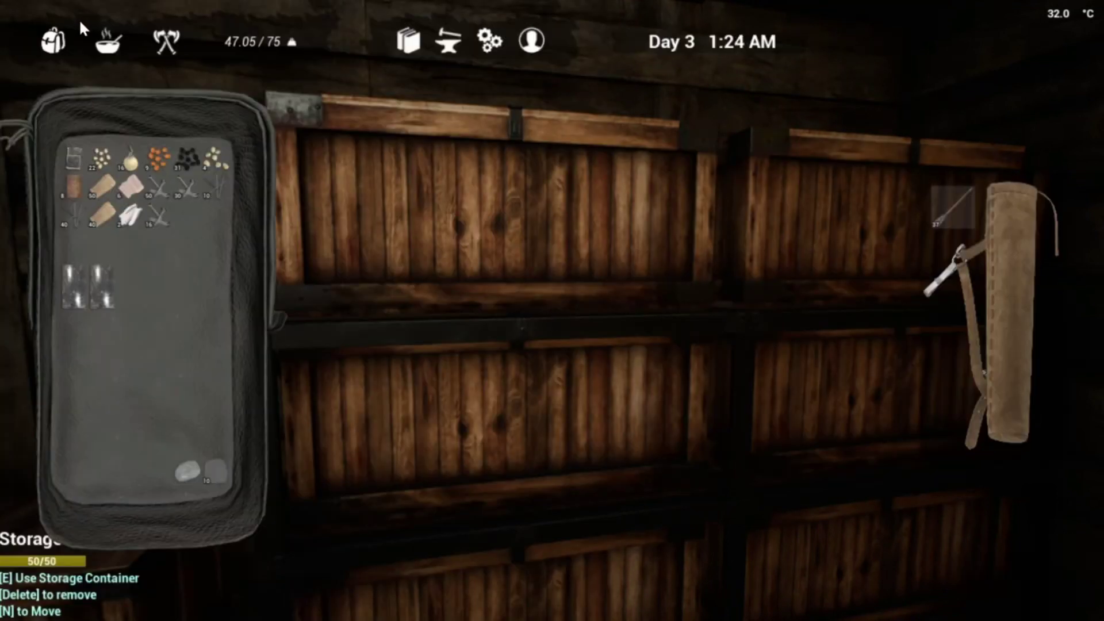
{"action": "key", "text": "e"}
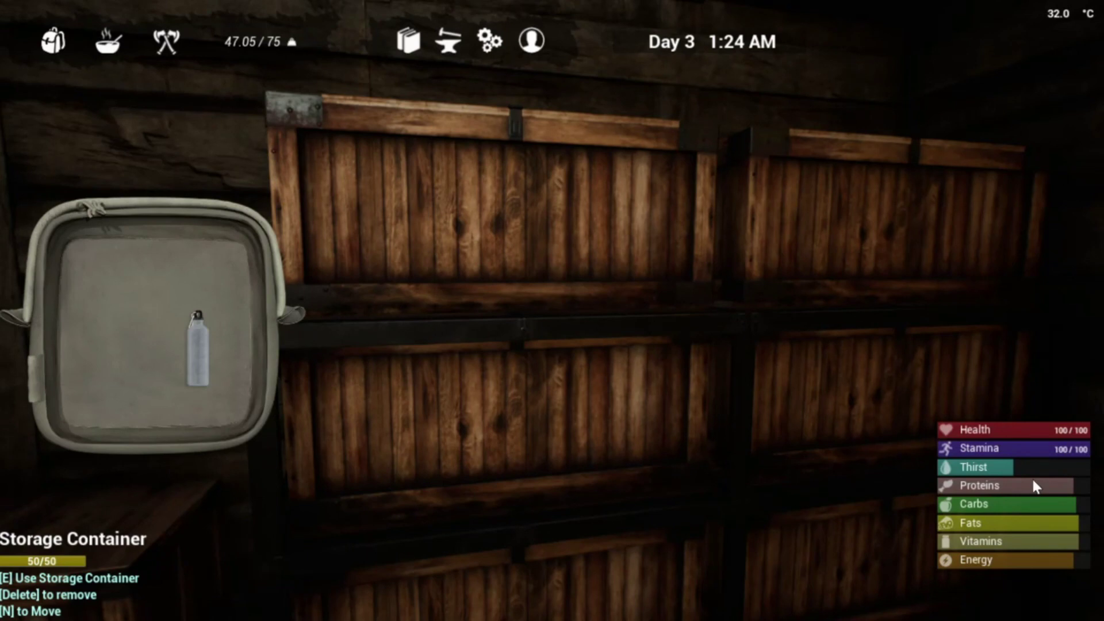
{"action": "key", "text": "alt+Tab"}
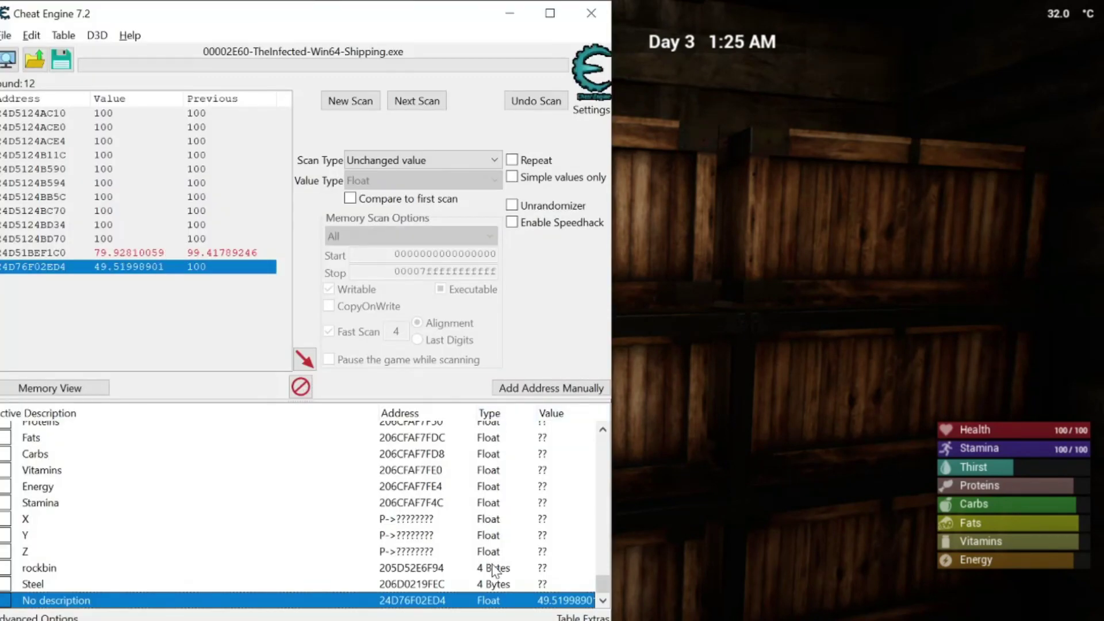
Reset the entry's value to 100.
{"action": "double_click", "coordinate": [578, 601]}
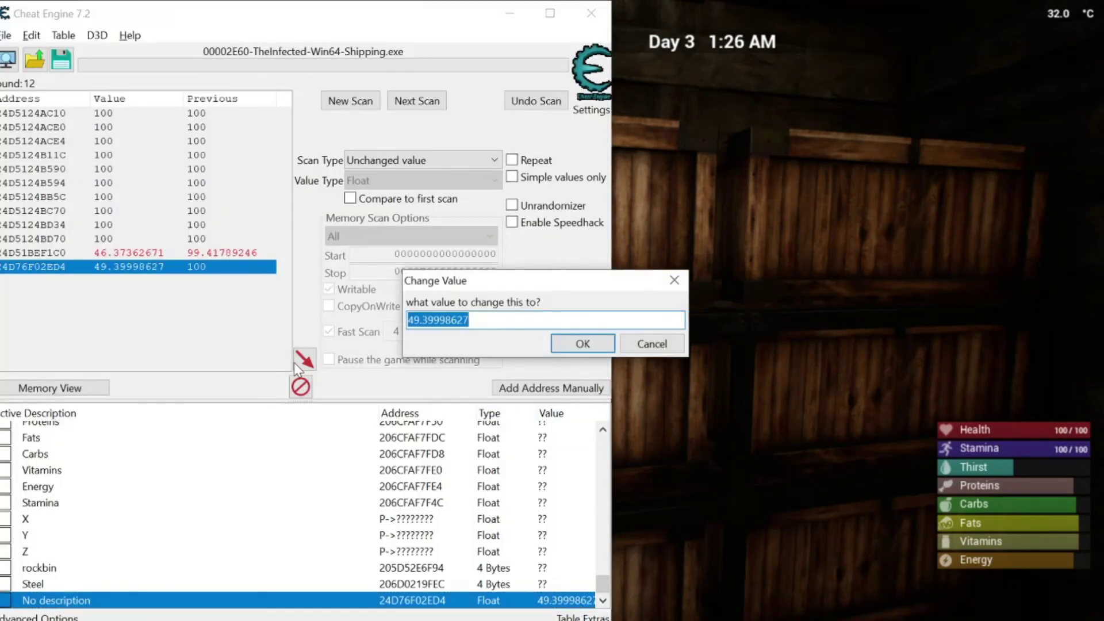
{"action": "type", "text": "100"}
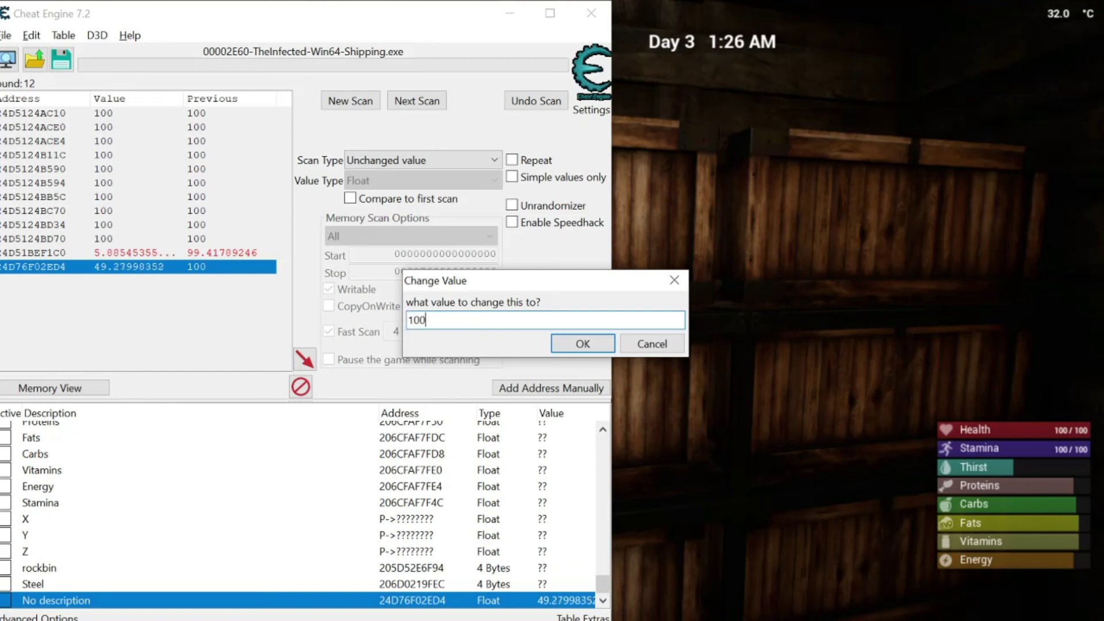
{"action": "left_click", "coordinate": [580, 343]}
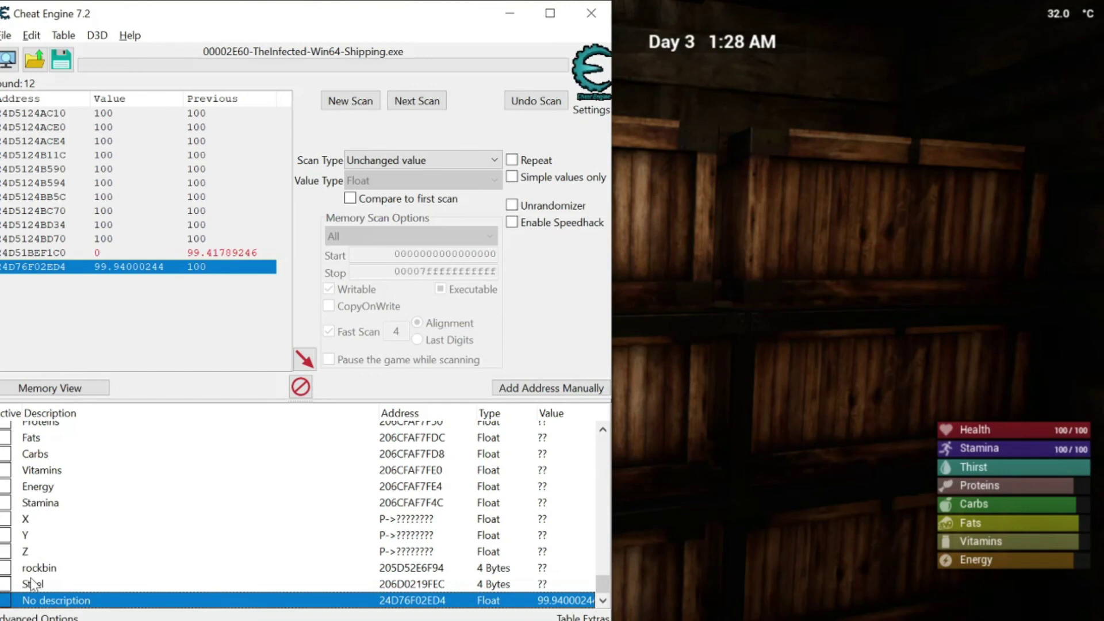
Rename the entry's description to 'thirst'.
{"action": "double_click", "coordinate": [63, 601]}
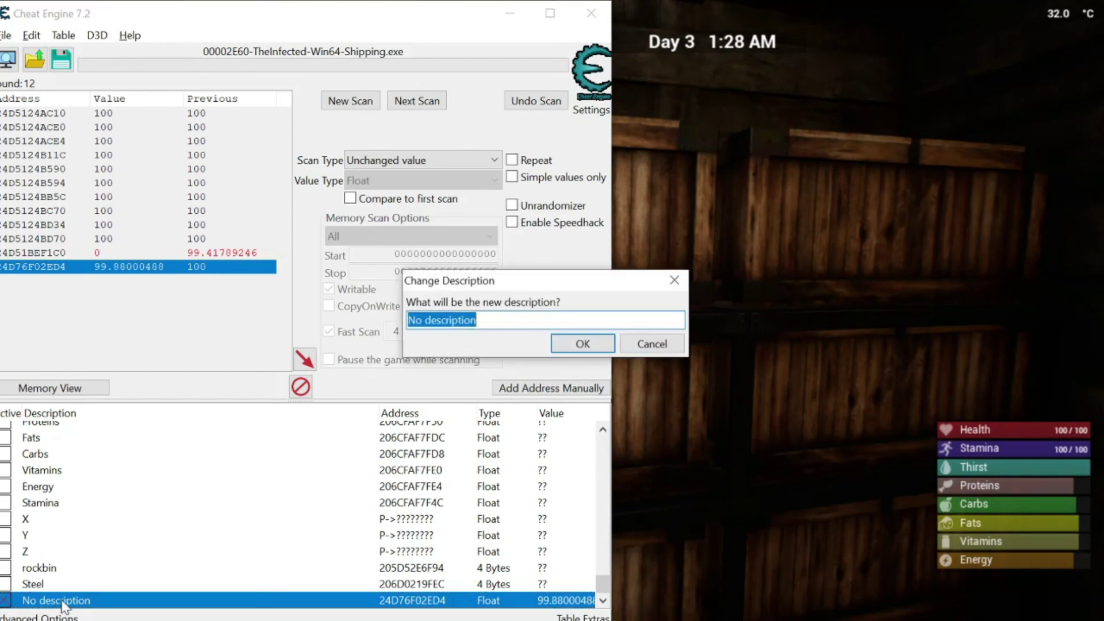
{"action": "type", "text": "thirst"}
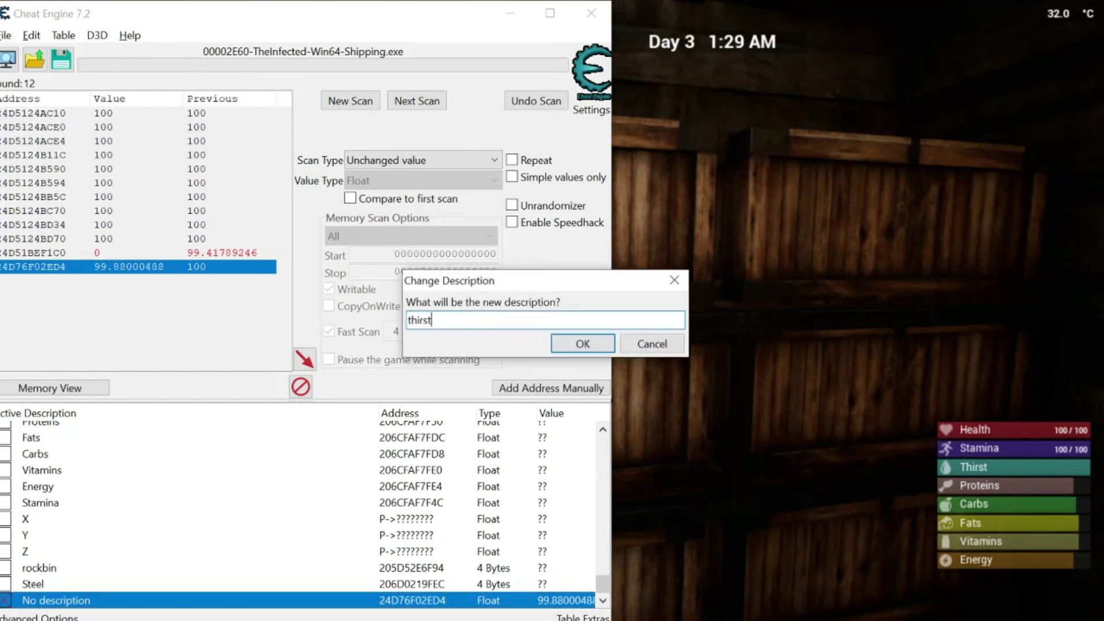
{"action": "key", "text": "Return"}
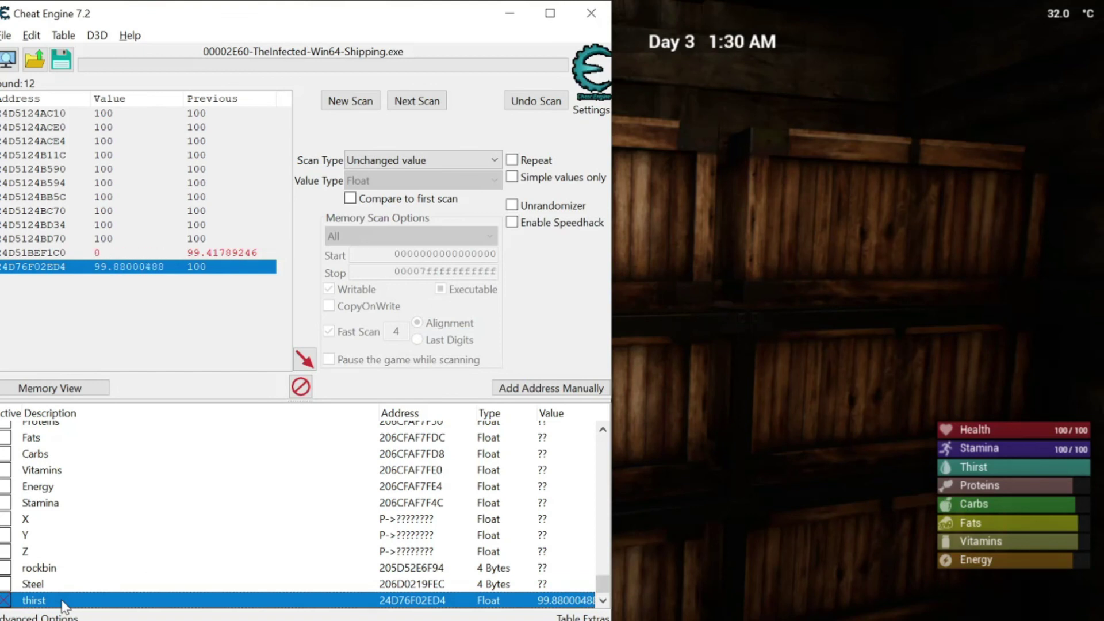
Walk forward in the cabin, confirm the Thirst bar stays full, then return to Cheat Engine.
{"action": "mouse_move", "coordinate": [87, 619]}
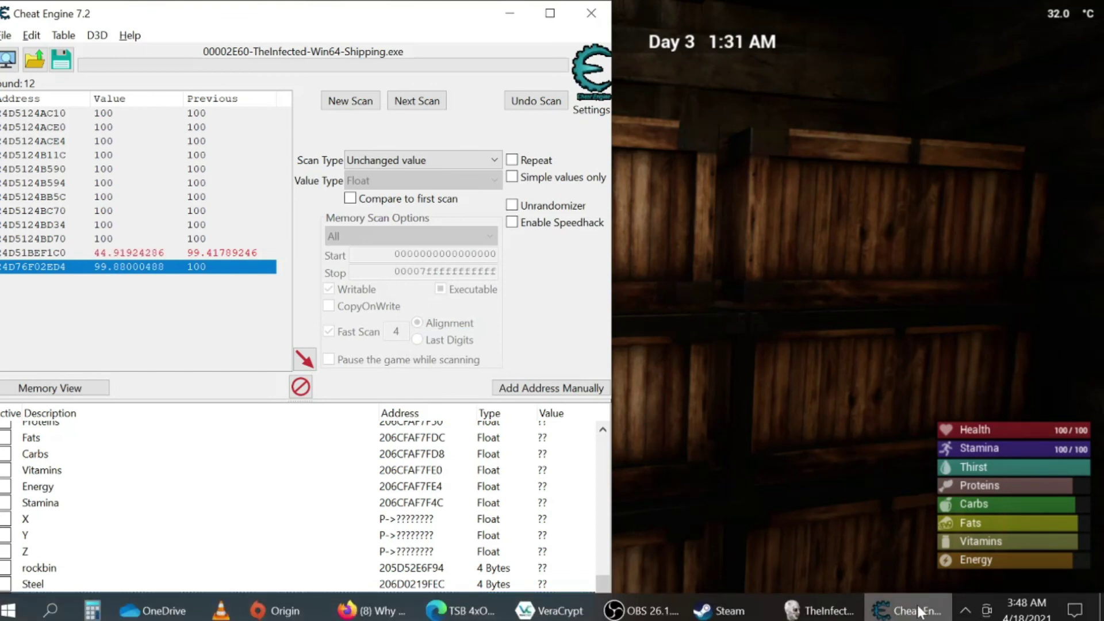
{"action": "left_click", "coordinate": [876, 584]}
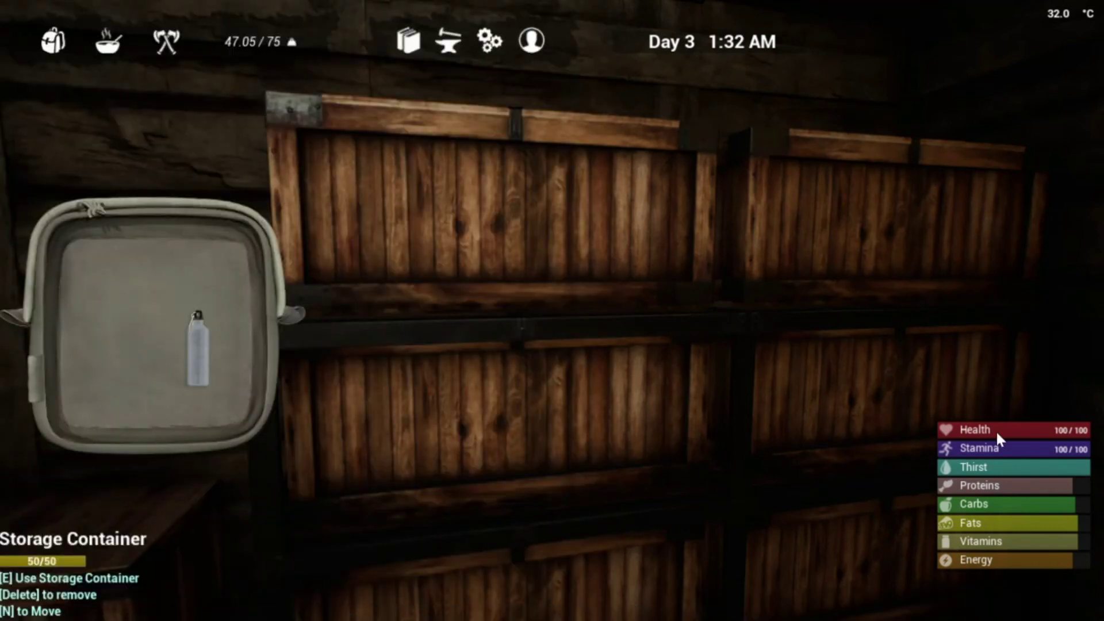
{"action": "key", "text": "Tab"}
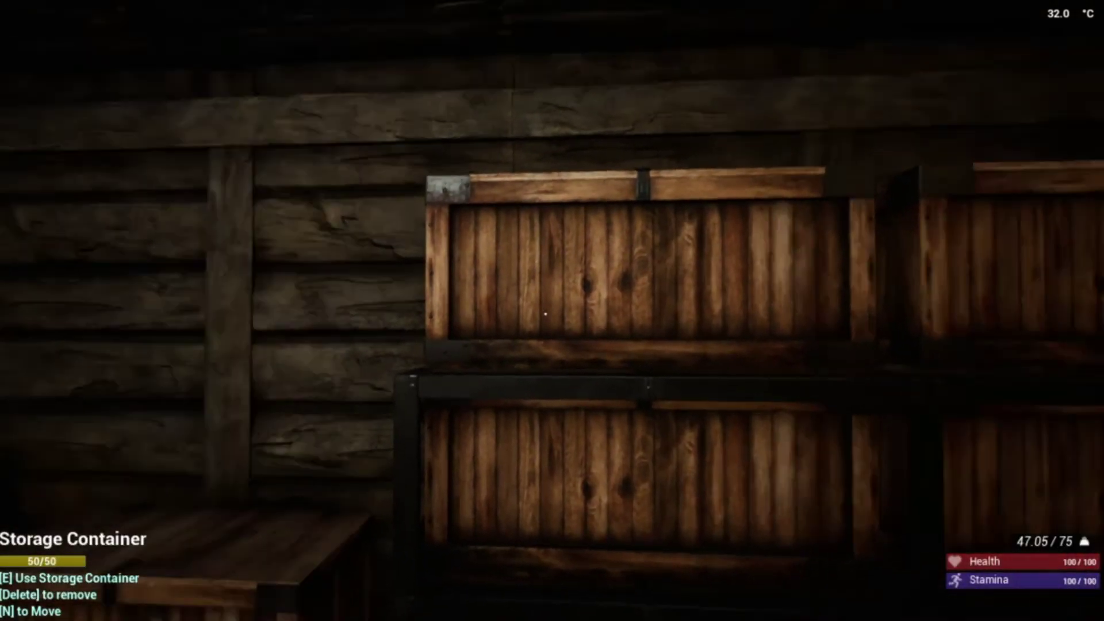
{"action": "key", "text": "w"}
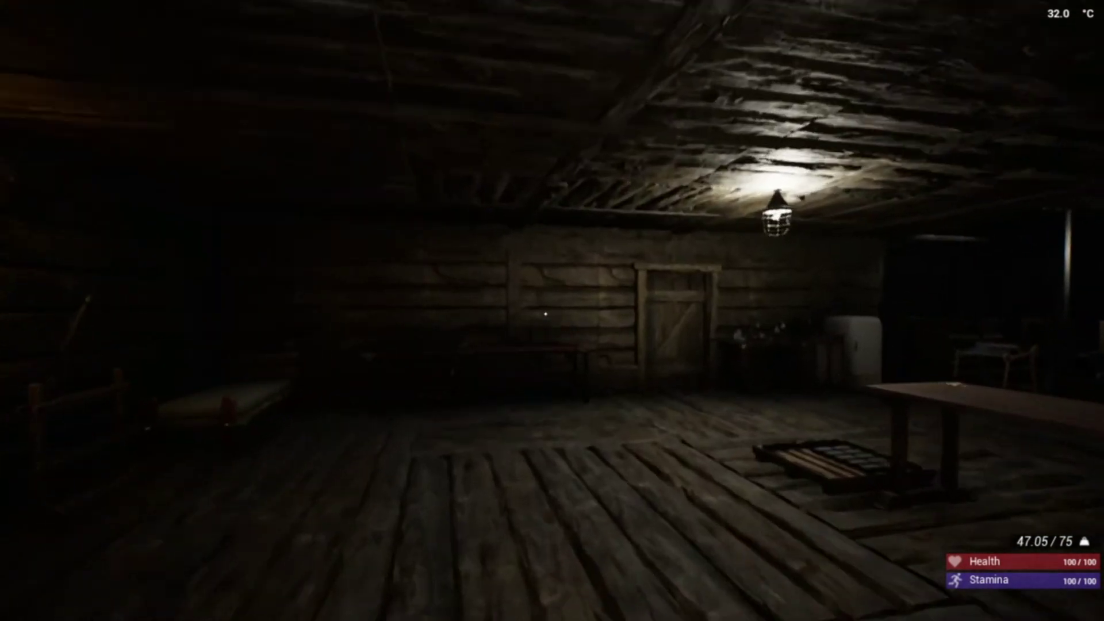
{"action": "key", "text": "Tab"}
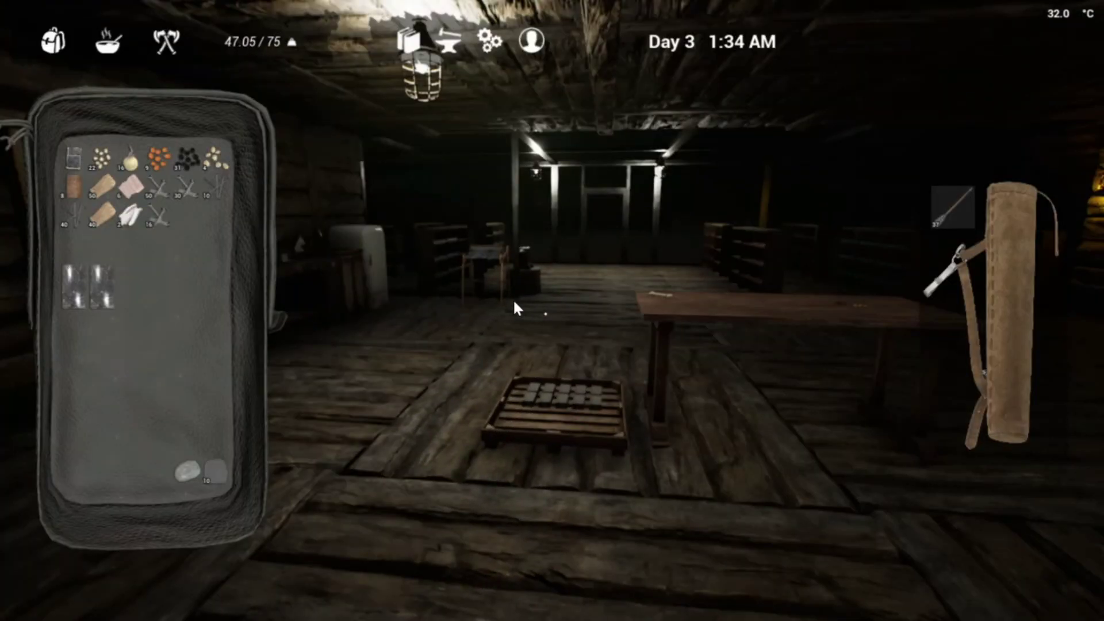
{"action": "left_click", "coordinate": [108, 42]}
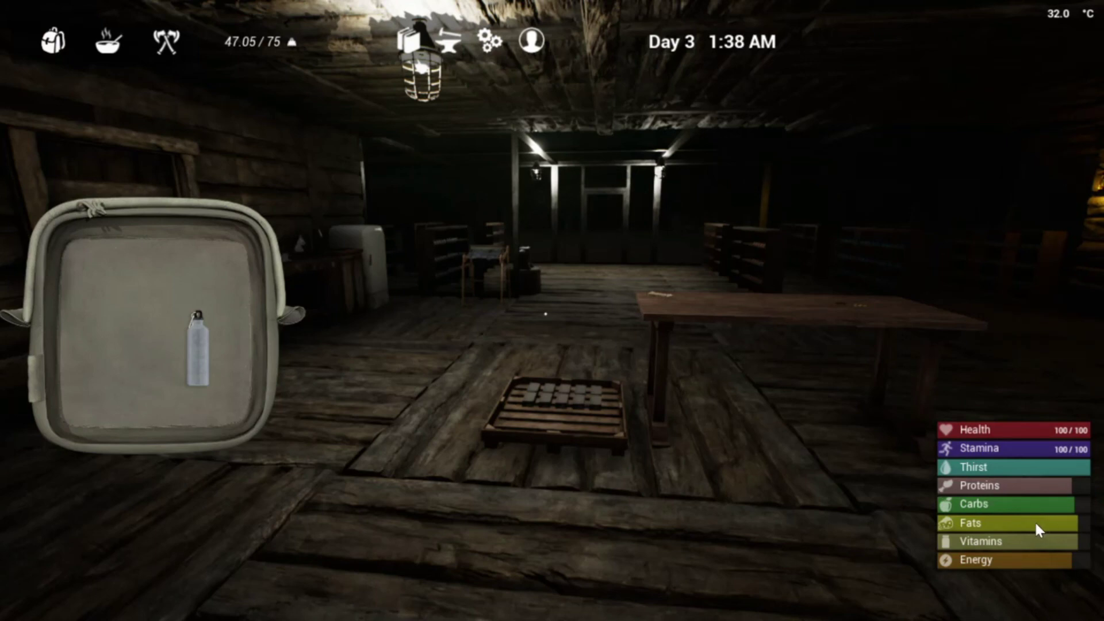
{"action": "key", "text": "alt+Tab"}
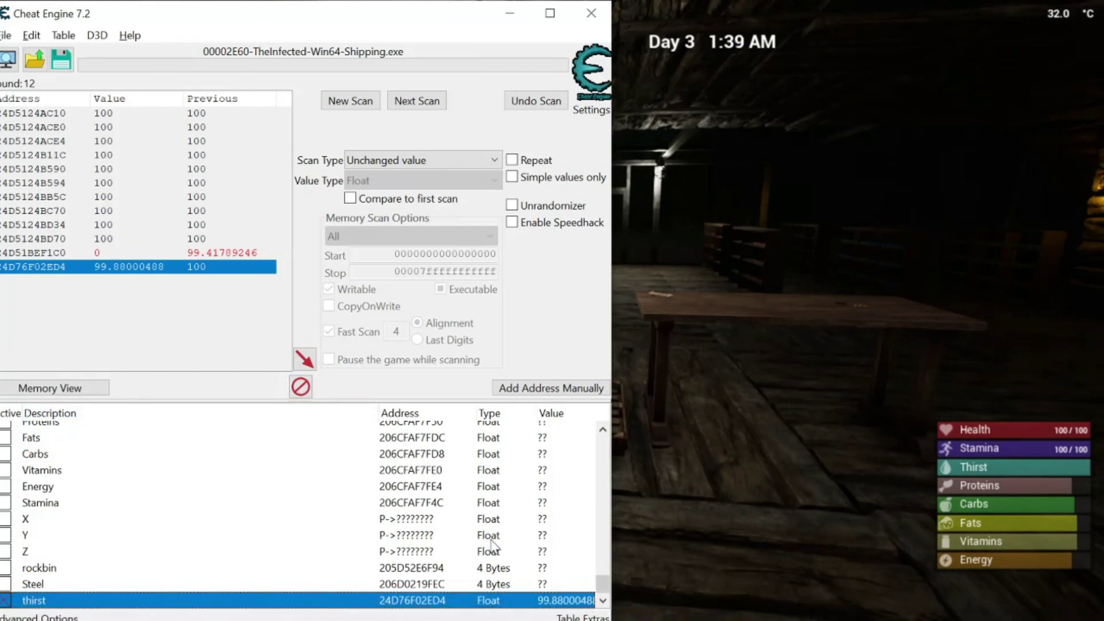
Set the thirst entry to 75, then to 25, watching the bar change.
{"action": "double_click", "coordinate": [559, 601]}
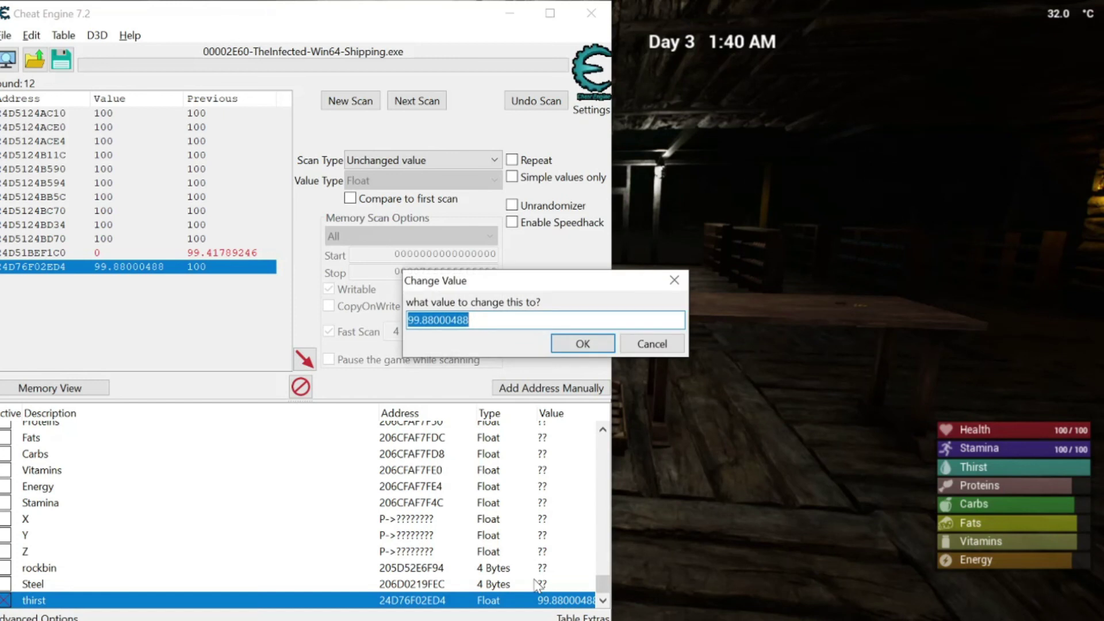
{"action": "type", "text": "75"}
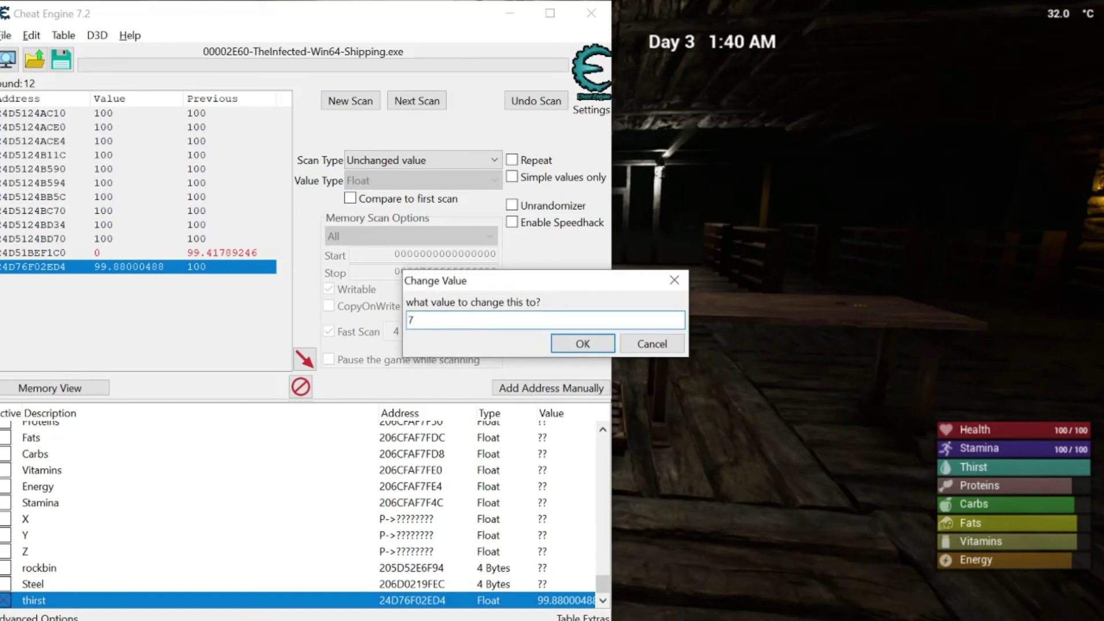
{"action": "key", "text": "Return"}
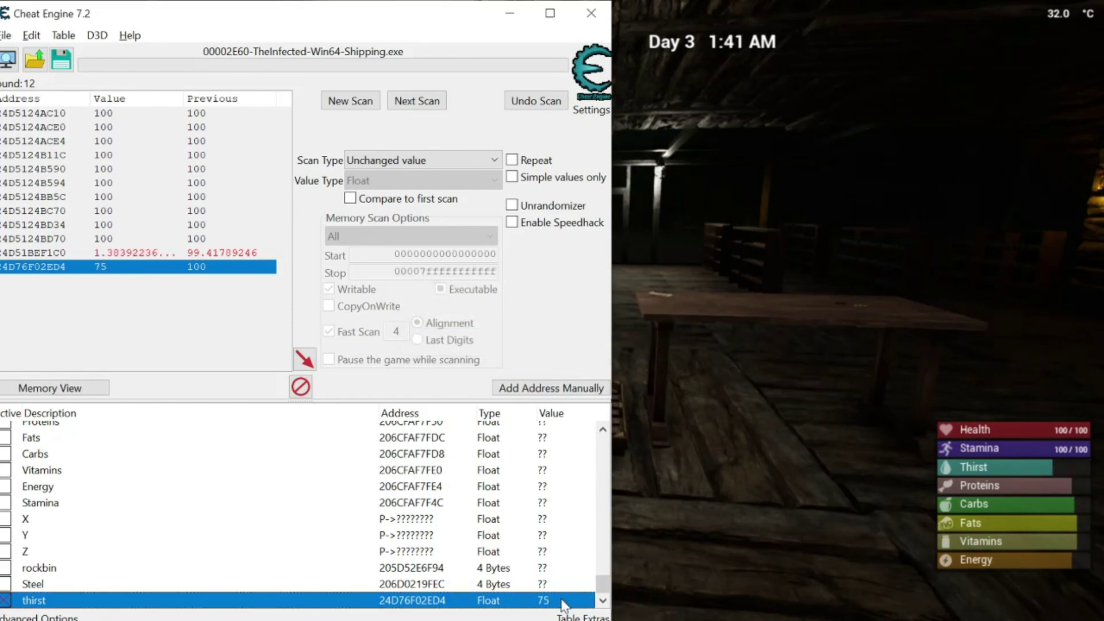
{"action": "double_click", "coordinate": [563, 601]}
{"action": "type", "text": "25"}
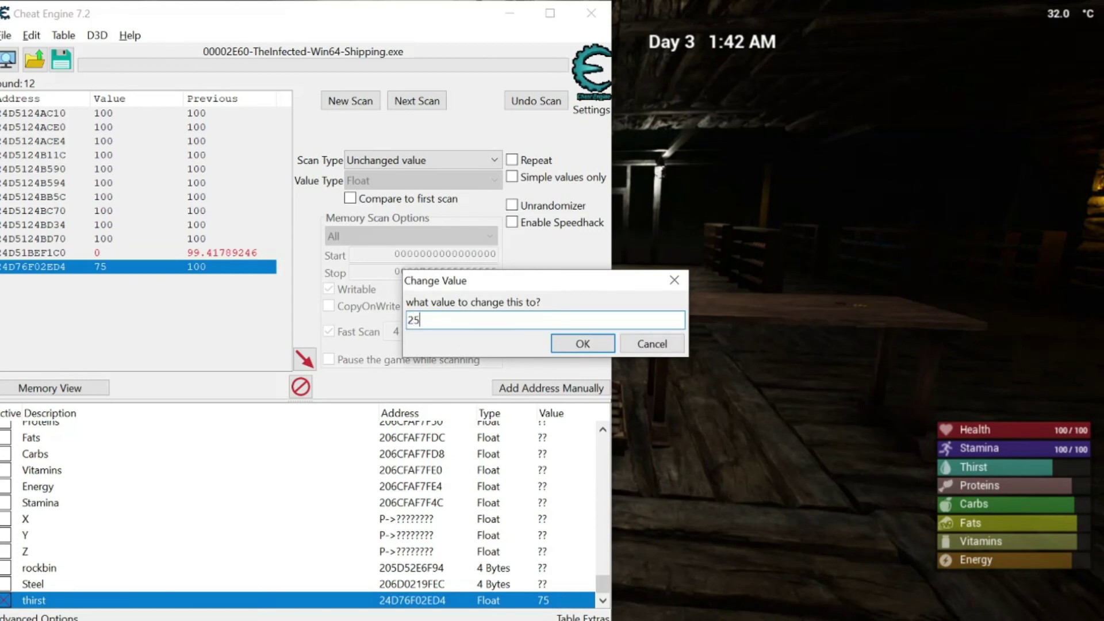
{"action": "key", "text": "Return"}
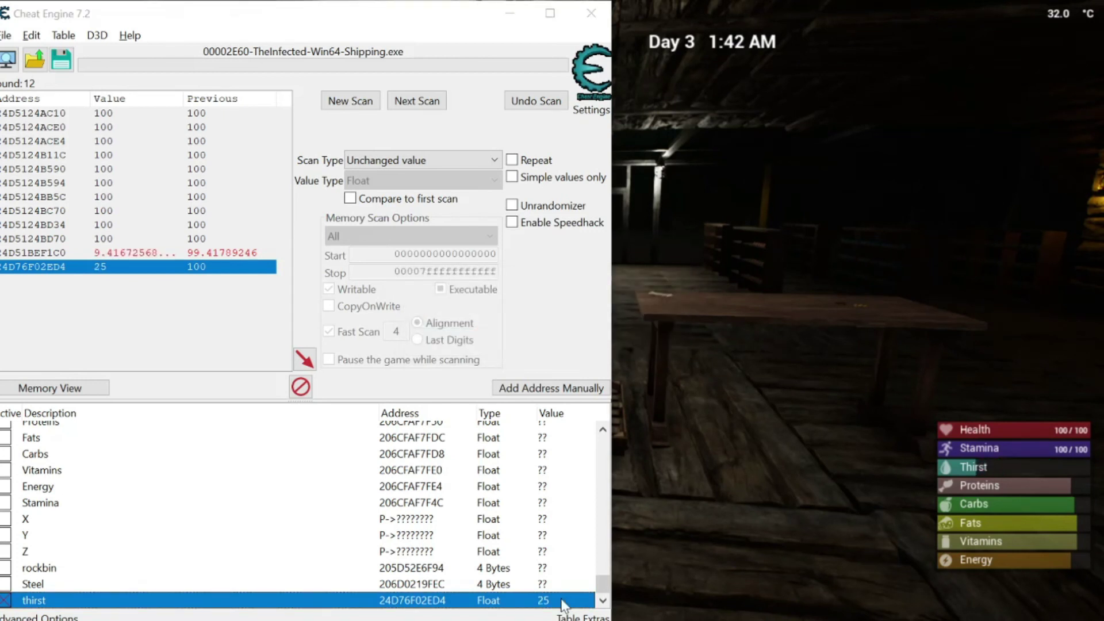
Restore the thirst value to 100 and go back to the game.
{"action": "double_click", "coordinate": [562, 600]}
{"action": "type", "text": "100"}
{"action": "key", "text": "Return"}
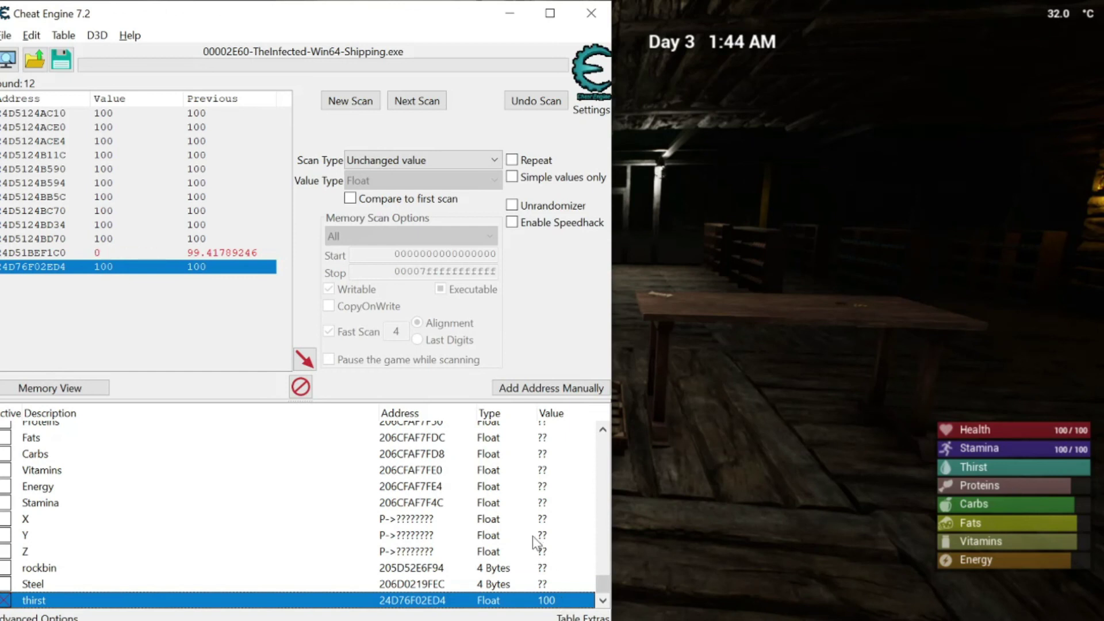
{"action": "key", "text": "alt+Tab"}
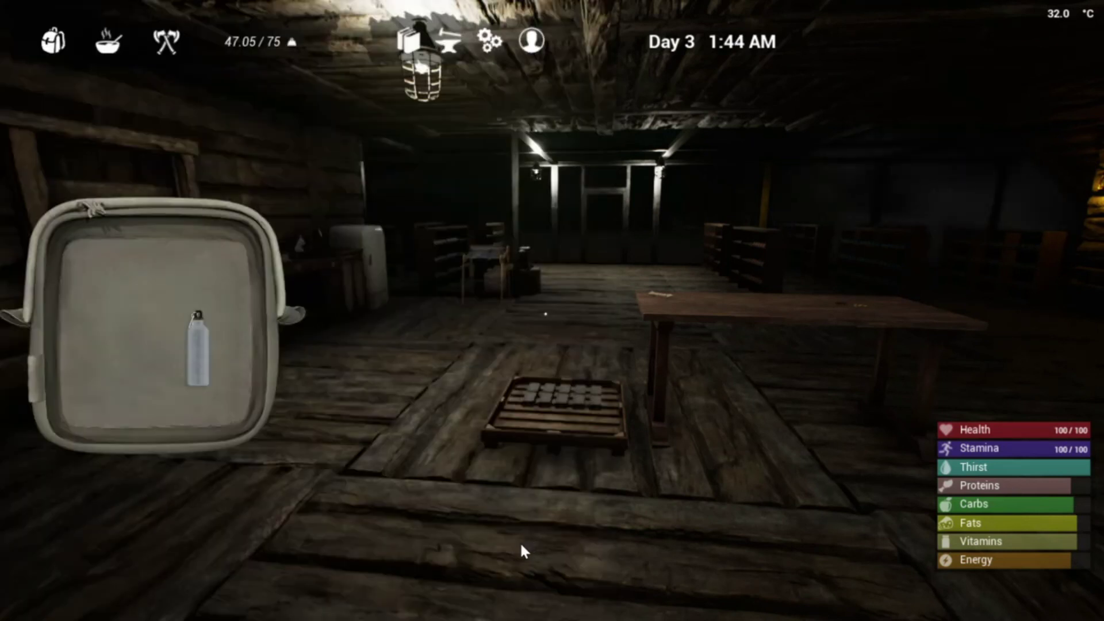